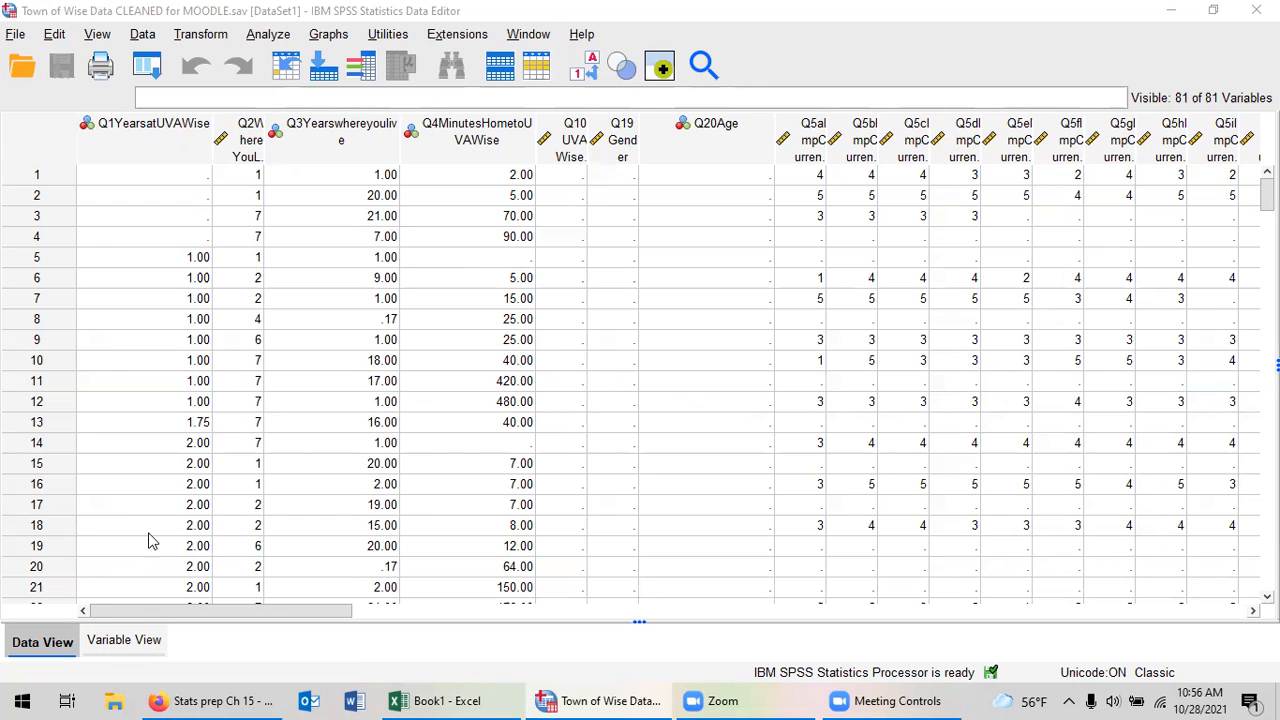
# Show the variable definitions and widen the Name column so the full variable names fit.
pyautogui.click(120, 642)
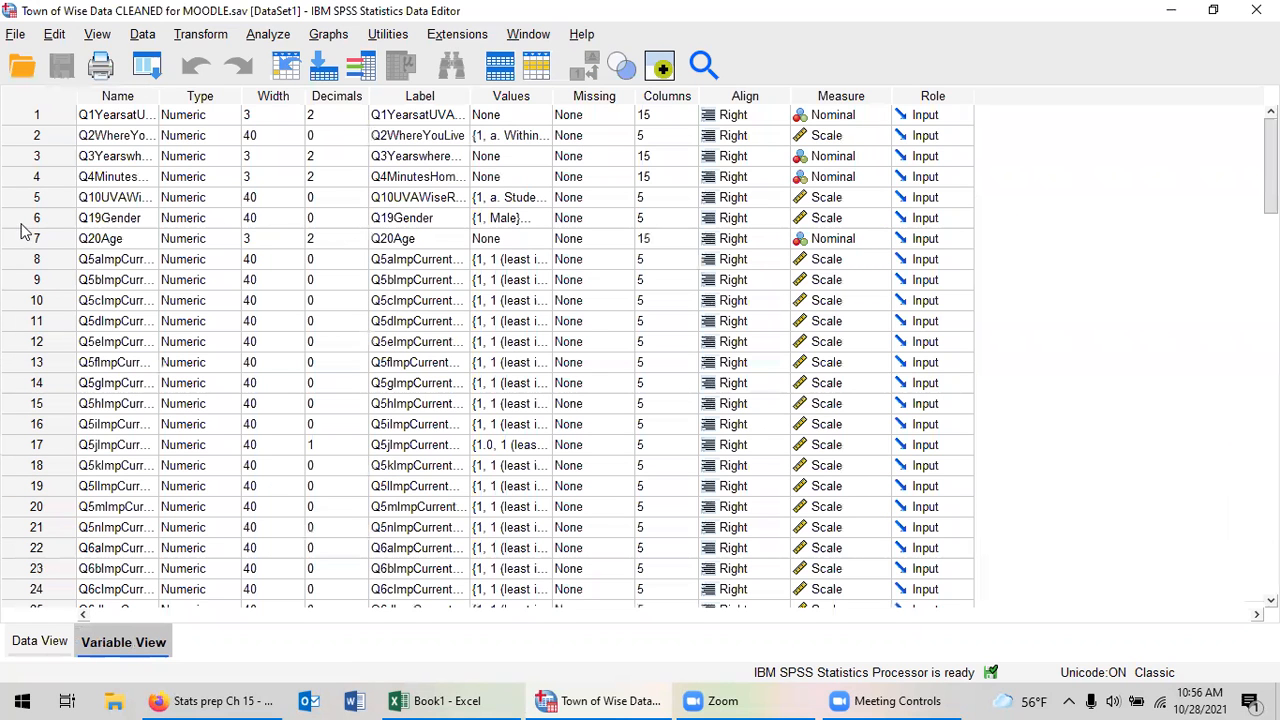
pyautogui.moveTo(159, 95); pyautogui.dragTo(300, 95)
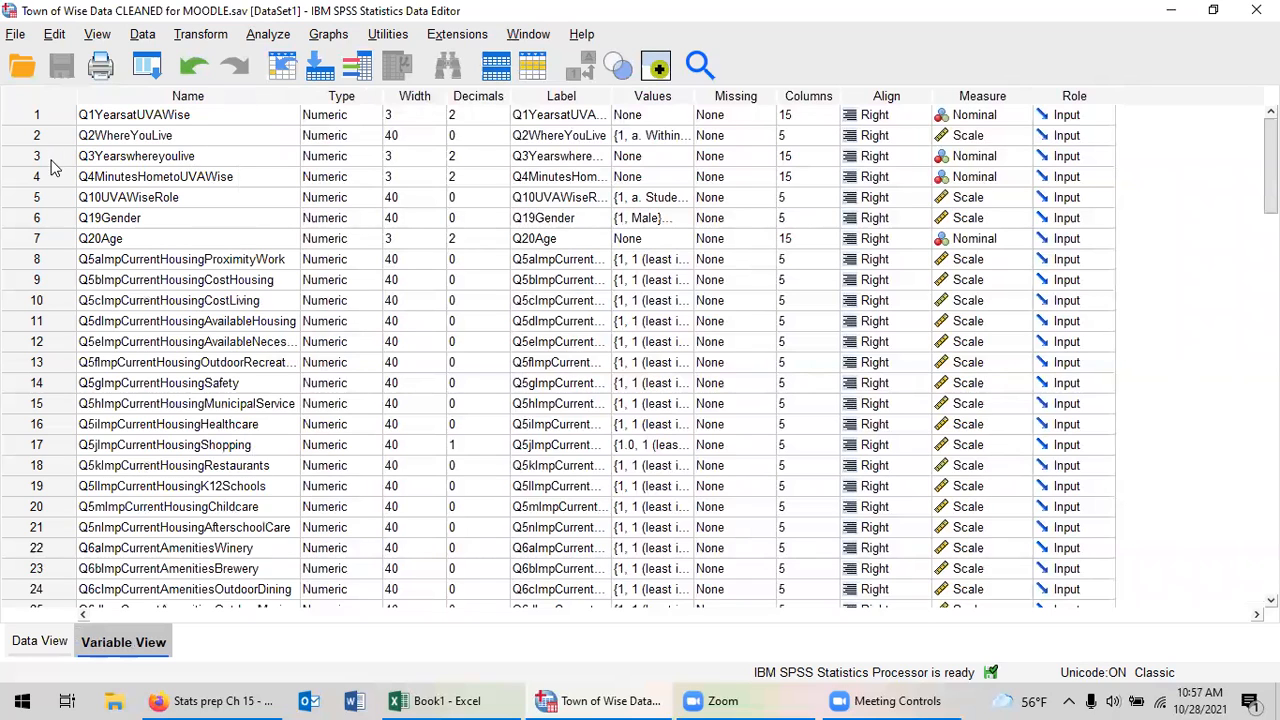
# Open the Paired-Samples T Test setup for comparing means.
pyautogui.click(267, 36)
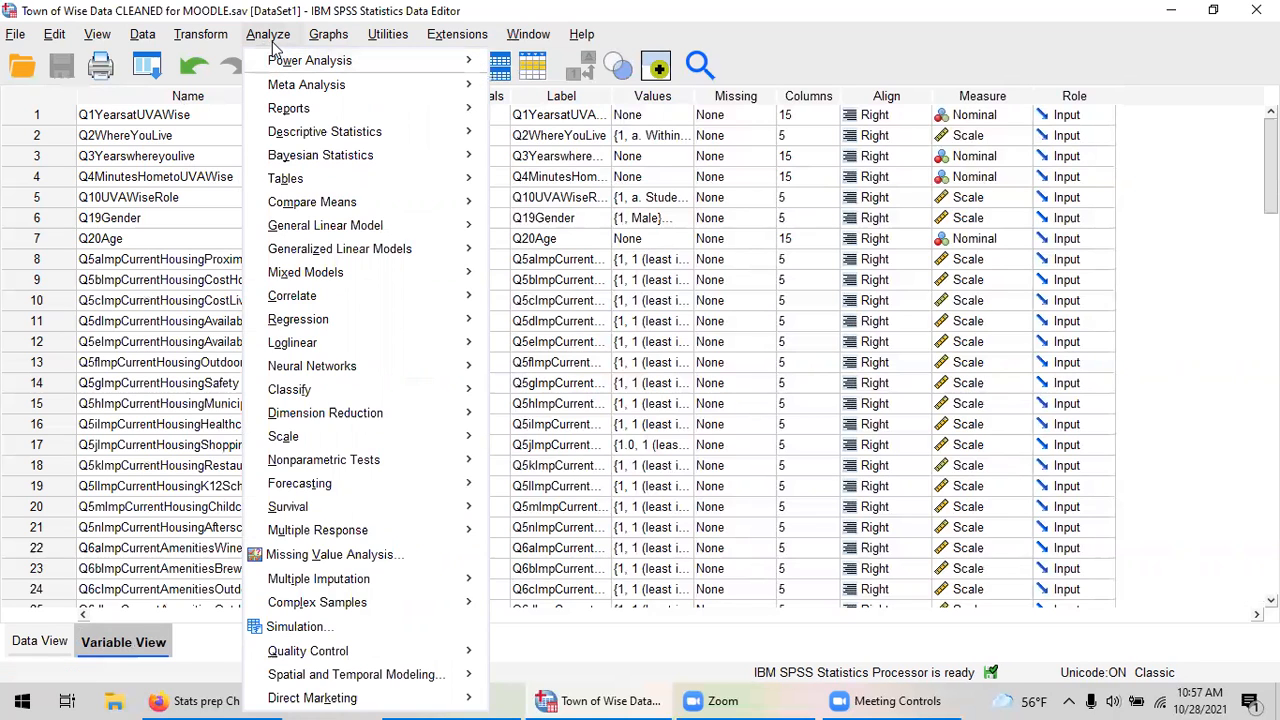
pyautogui.moveTo(352, 206)
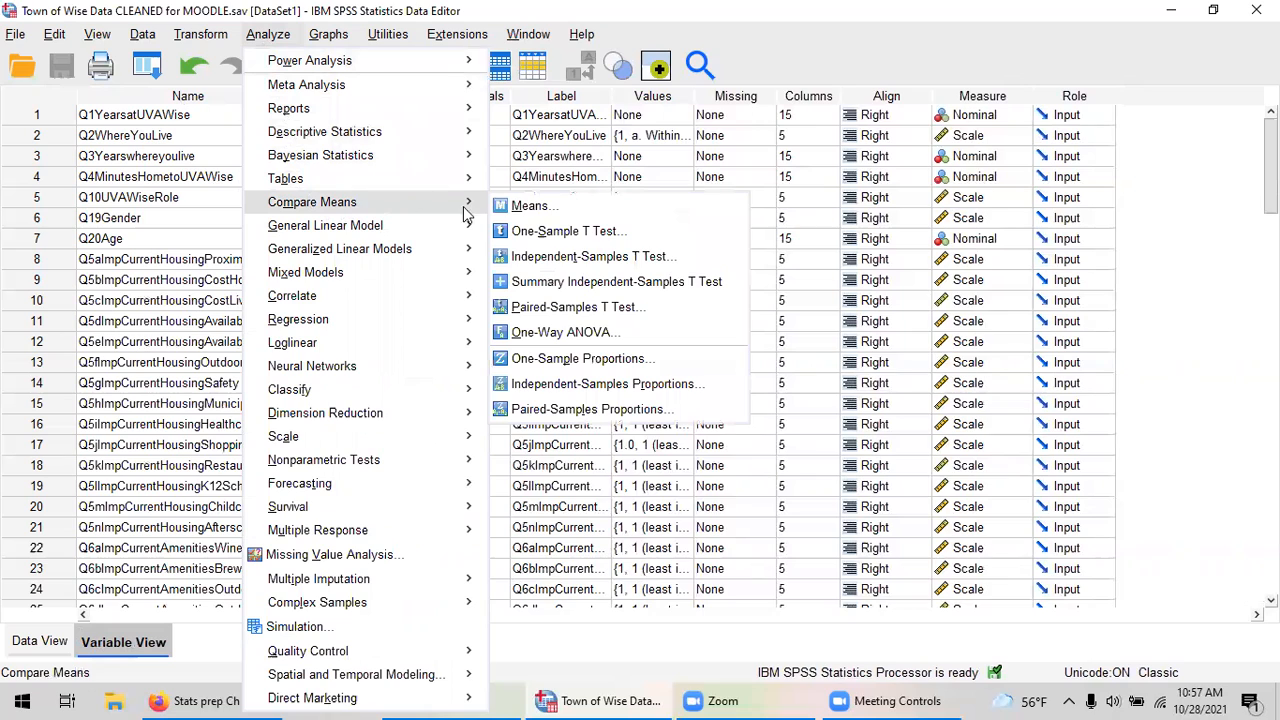
pyautogui.click(565, 310)
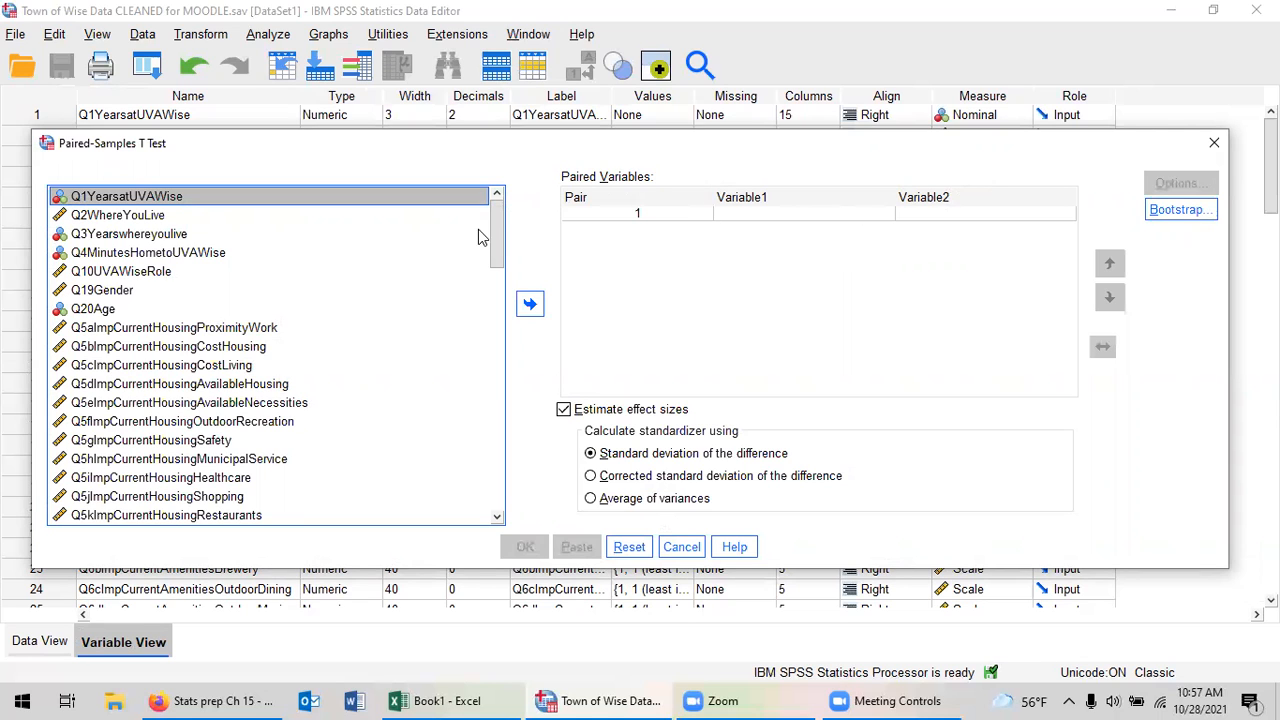
# Set up pair 1 with Q6kImpCurrentAmenitiesCivicClubs as Variable1 and Q6qImpCurrentAmenitiesSeniorCitizen as Variable2.
pyautogui.moveTo(496, 250); pyautogui.dragTo(496, 303)
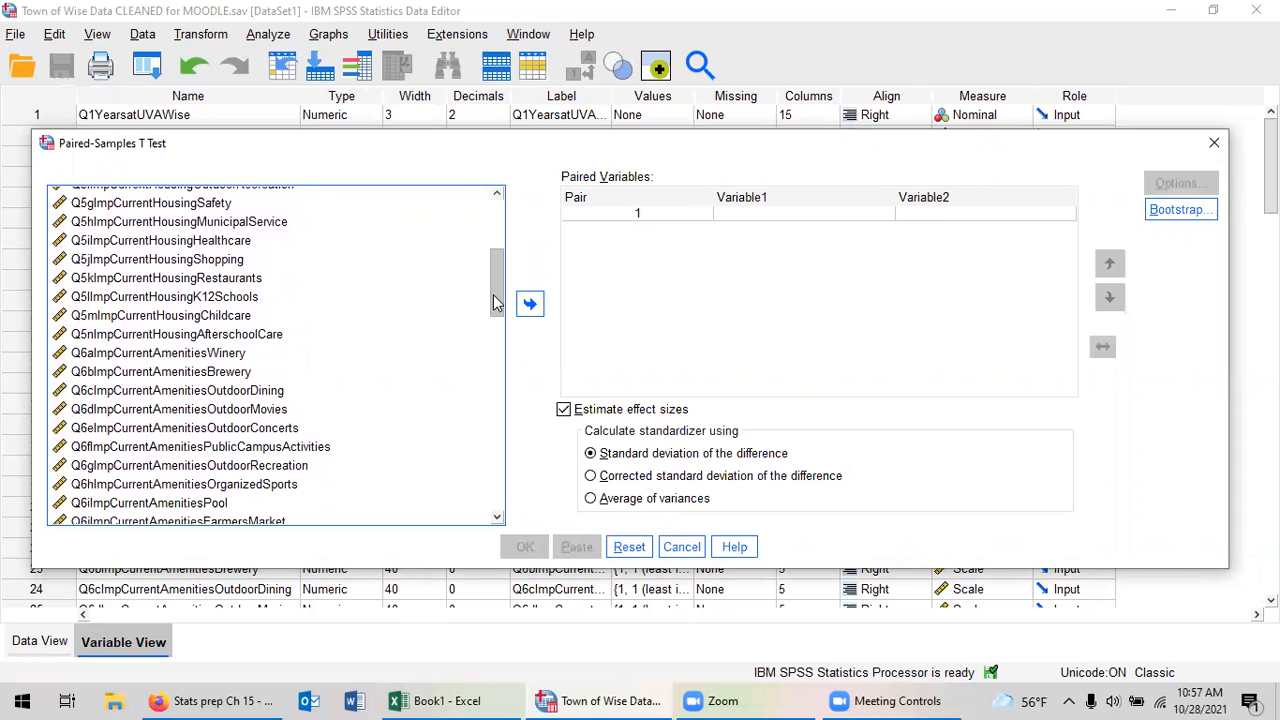
pyautogui.moveTo(496, 303); pyautogui.dragTo(495, 331)
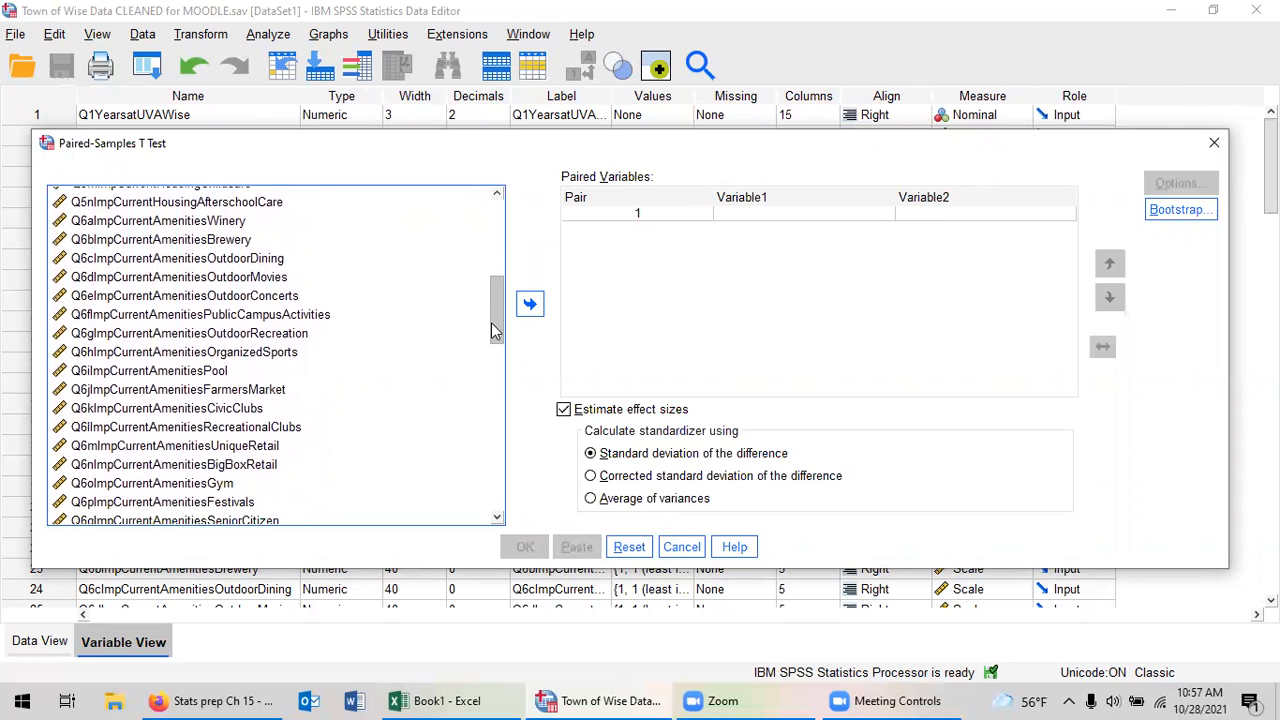
pyautogui.click(228, 409)
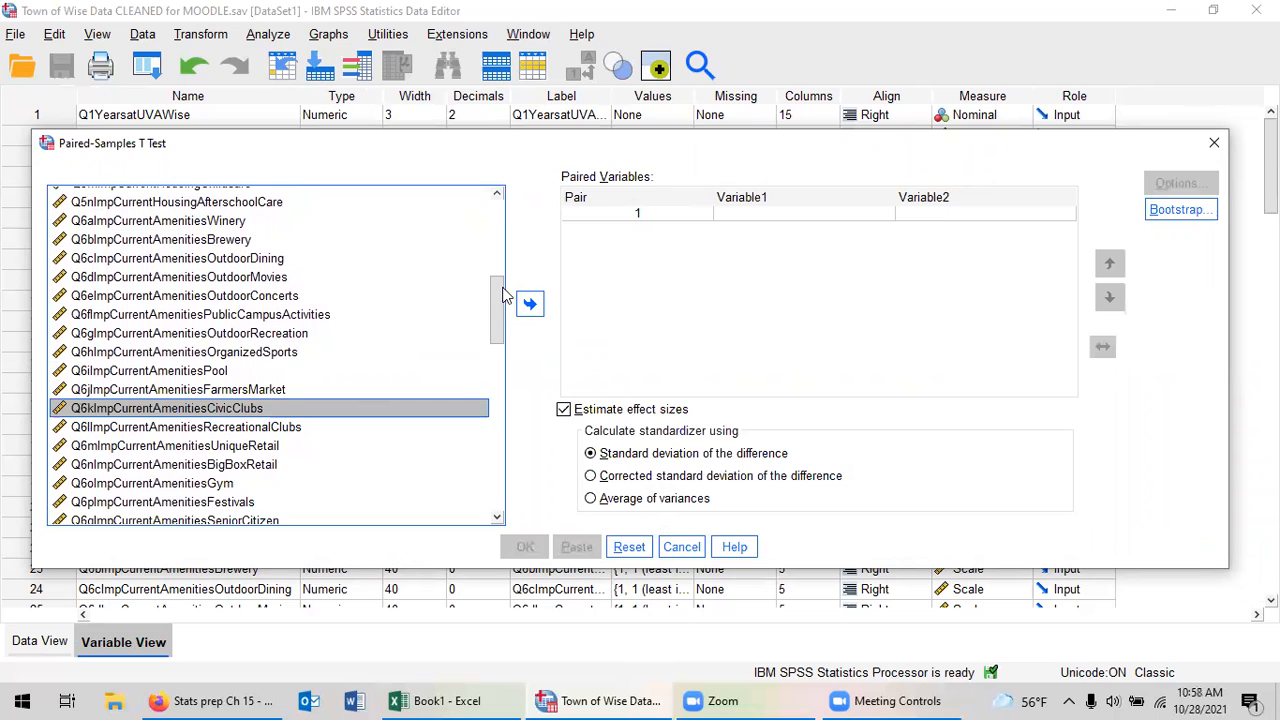
pyautogui.moveTo(493, 300); pyautogui.dragTo(495, 322)
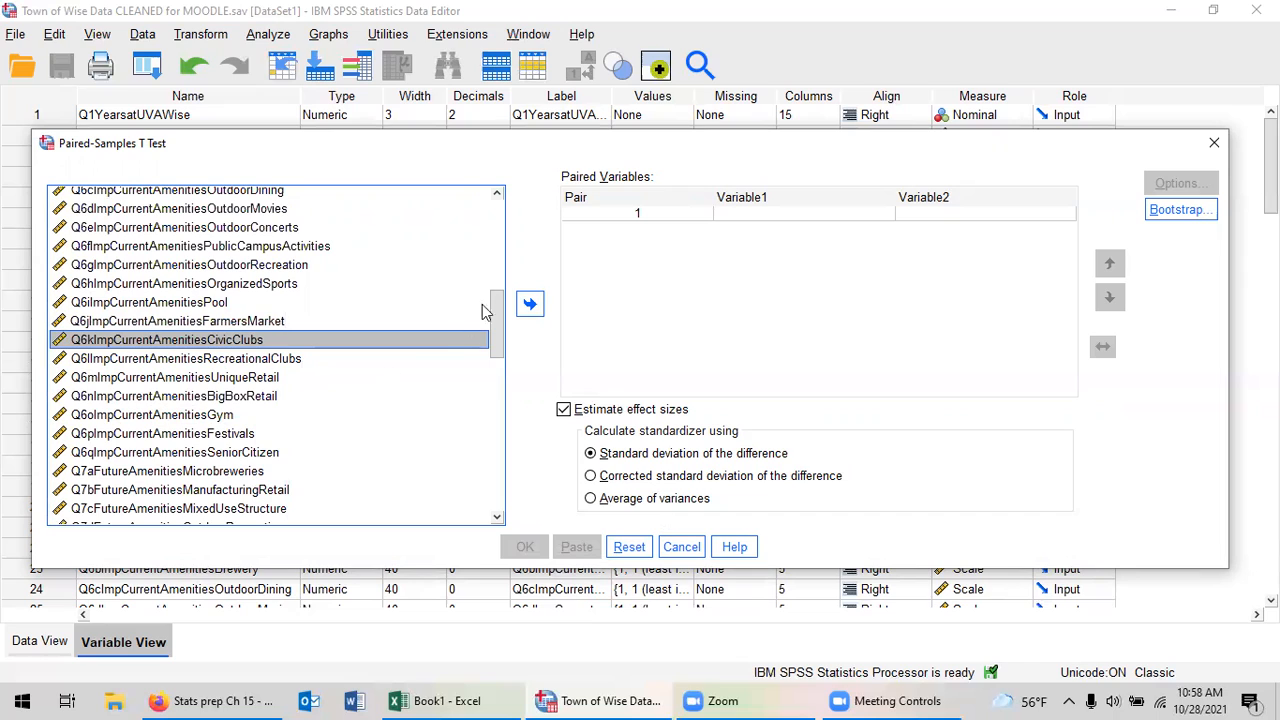
pyautogui.click(530, 304)
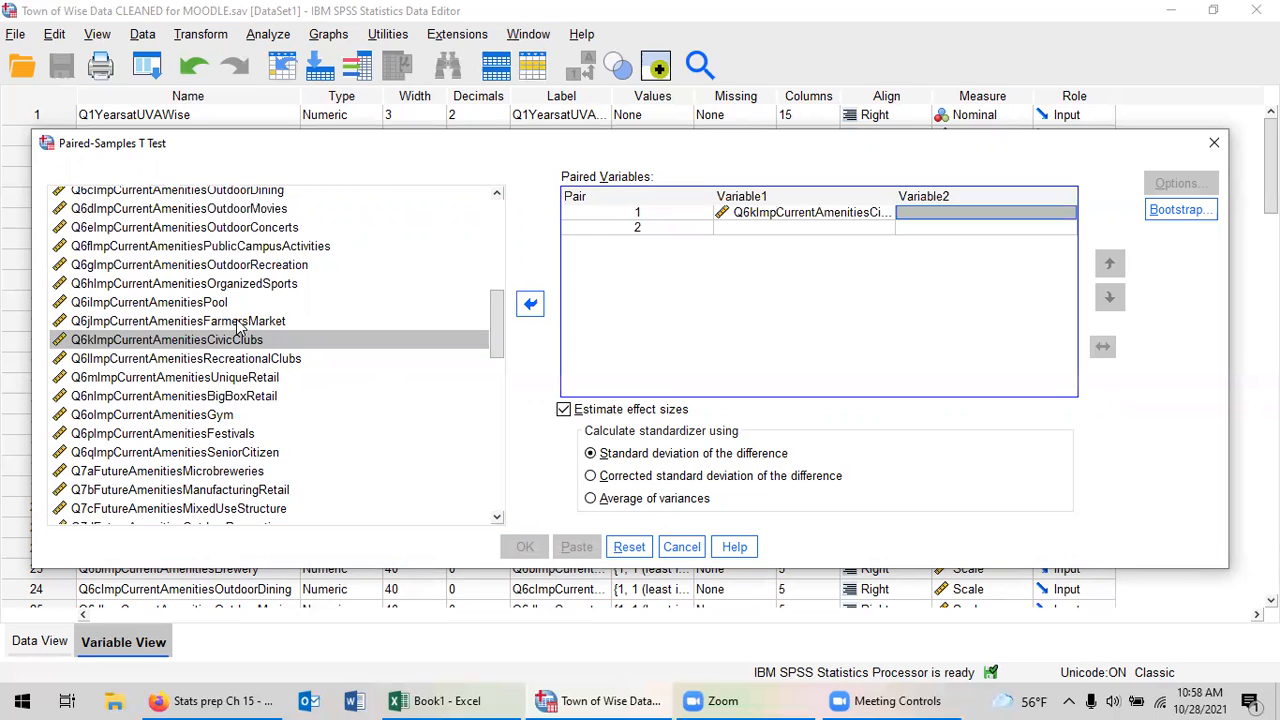
pyautogui.click(238, 452)
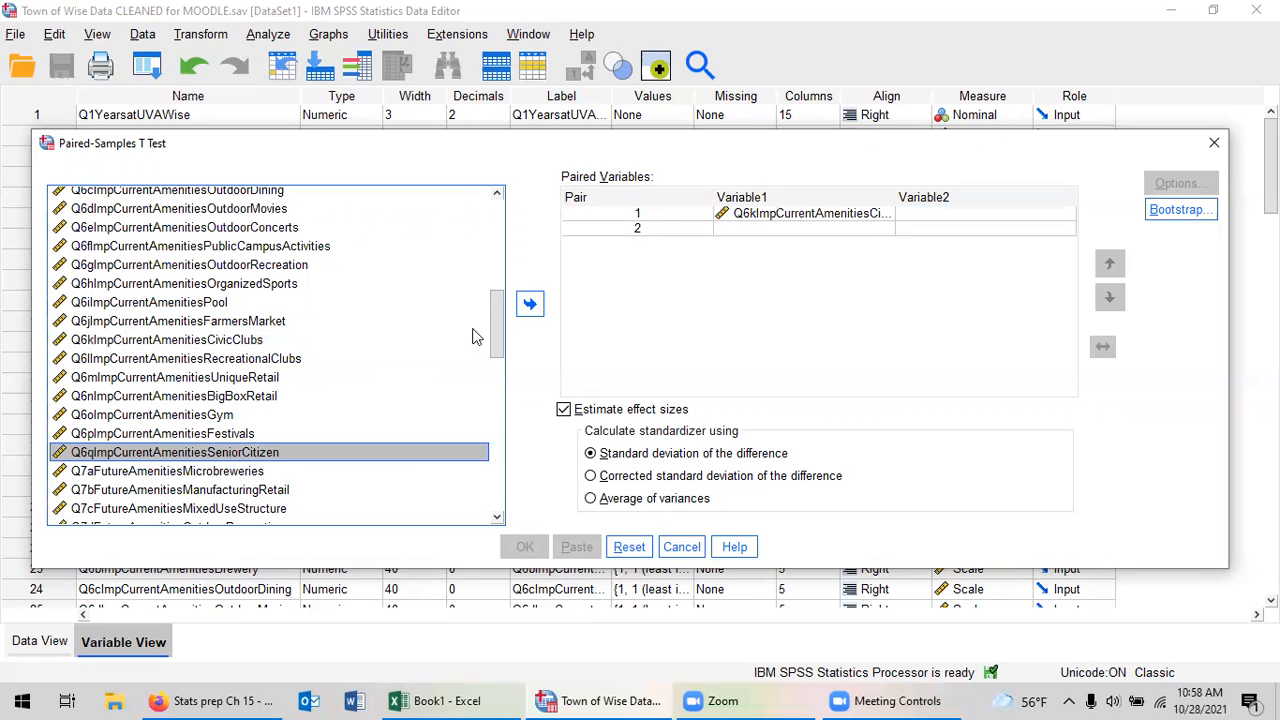
pyautogui.click(533, 304)
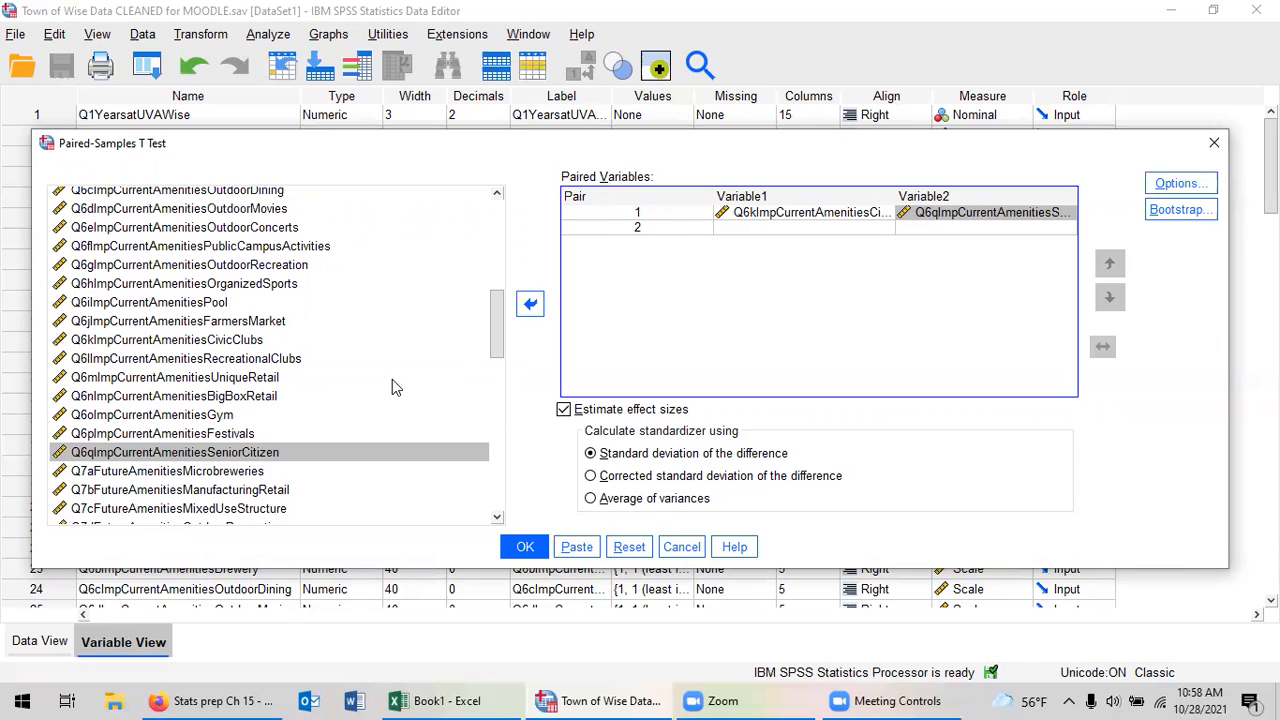
# Remove both variables from pair 1 in the paired variables.
pyautogui.click(773, 213)
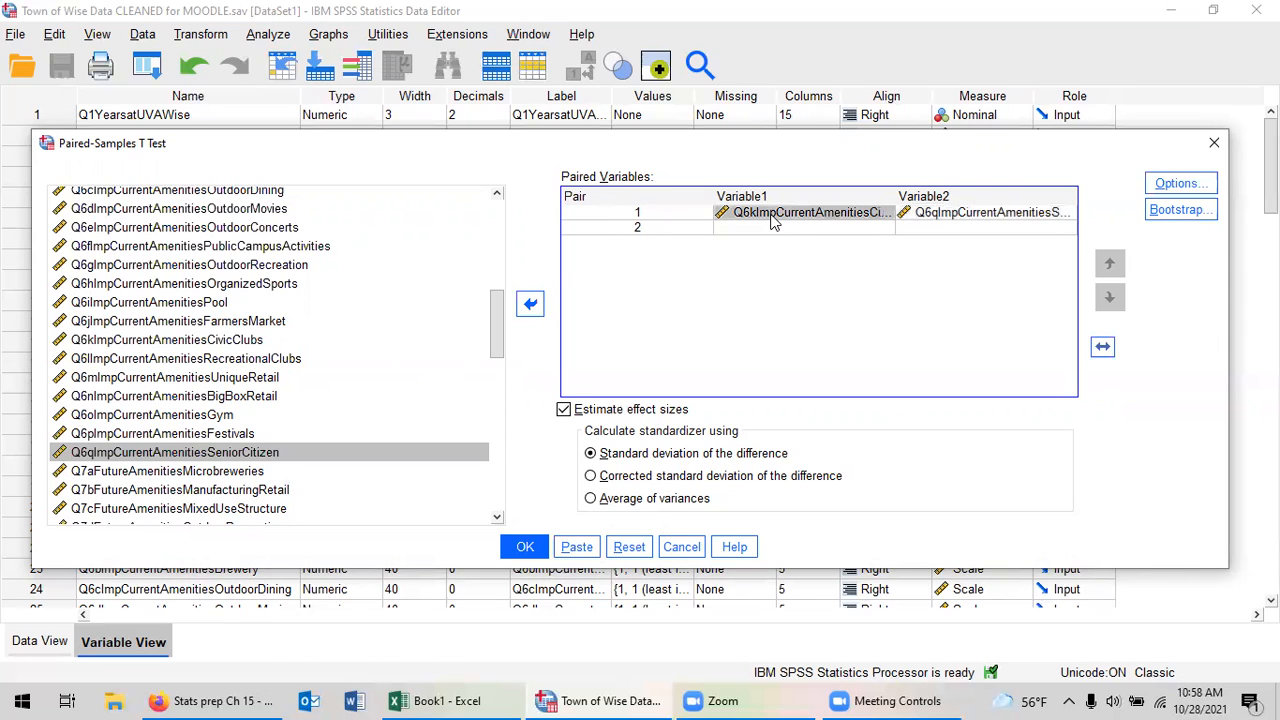
pyautogui.keyDown('ctrl'); pyautogui.click(957, 213); pyautogui.keyUp('ctrl')
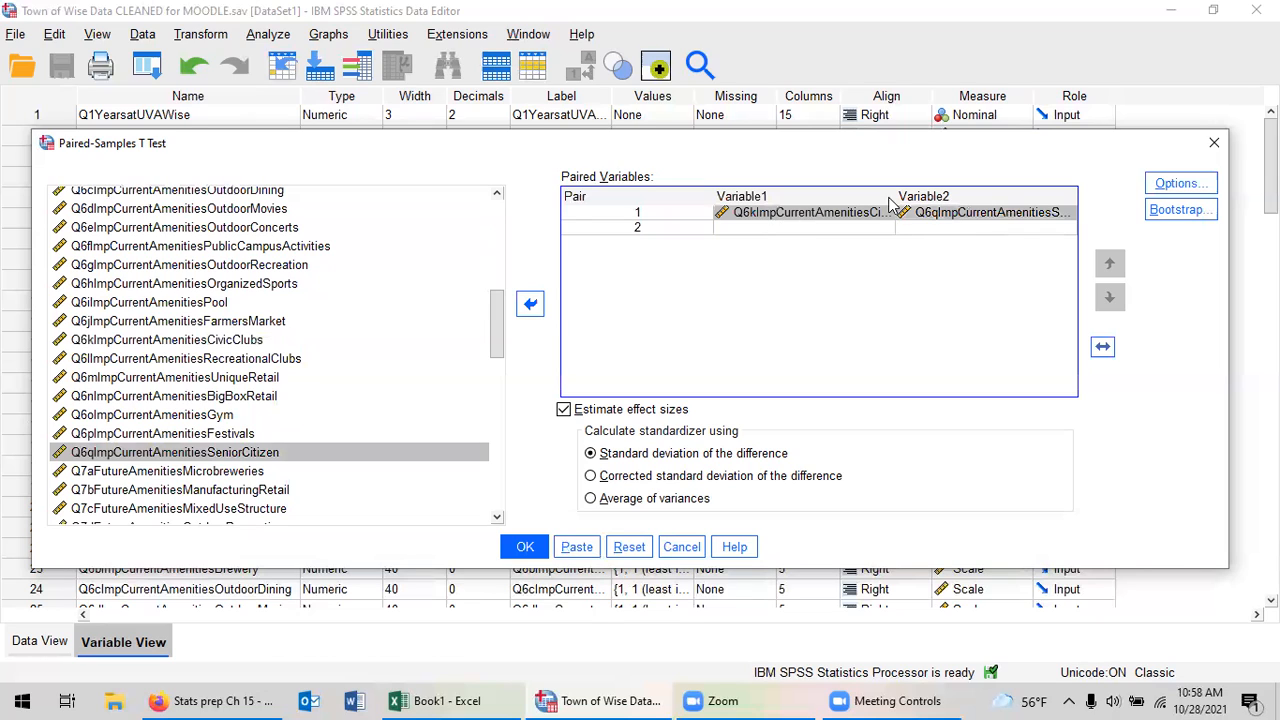
pyautogui.click(530, 306)
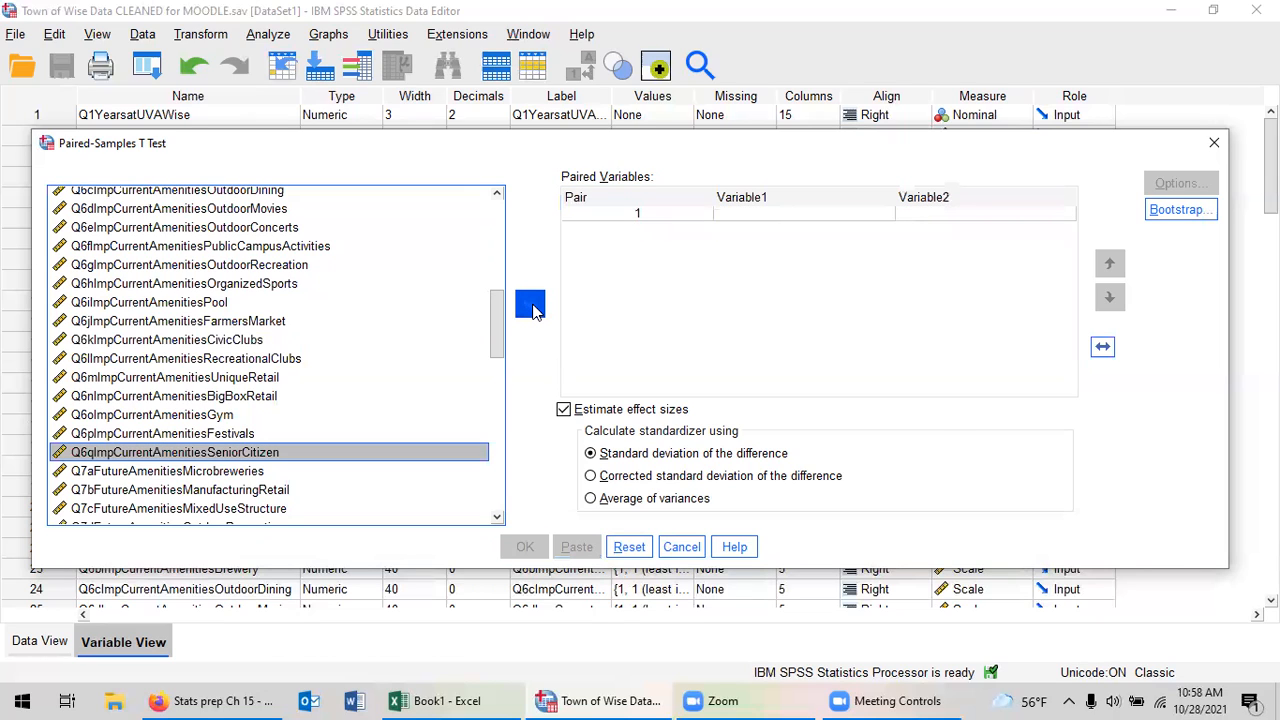
# Pair Q6qImpCurrentAmenitiesSeniorCitizen as Variable1 with Q6kImpCurrentAmenitiesCivicClubs as Variable2 and run the paired-samples t test.
pyautogui.click(530, 306)
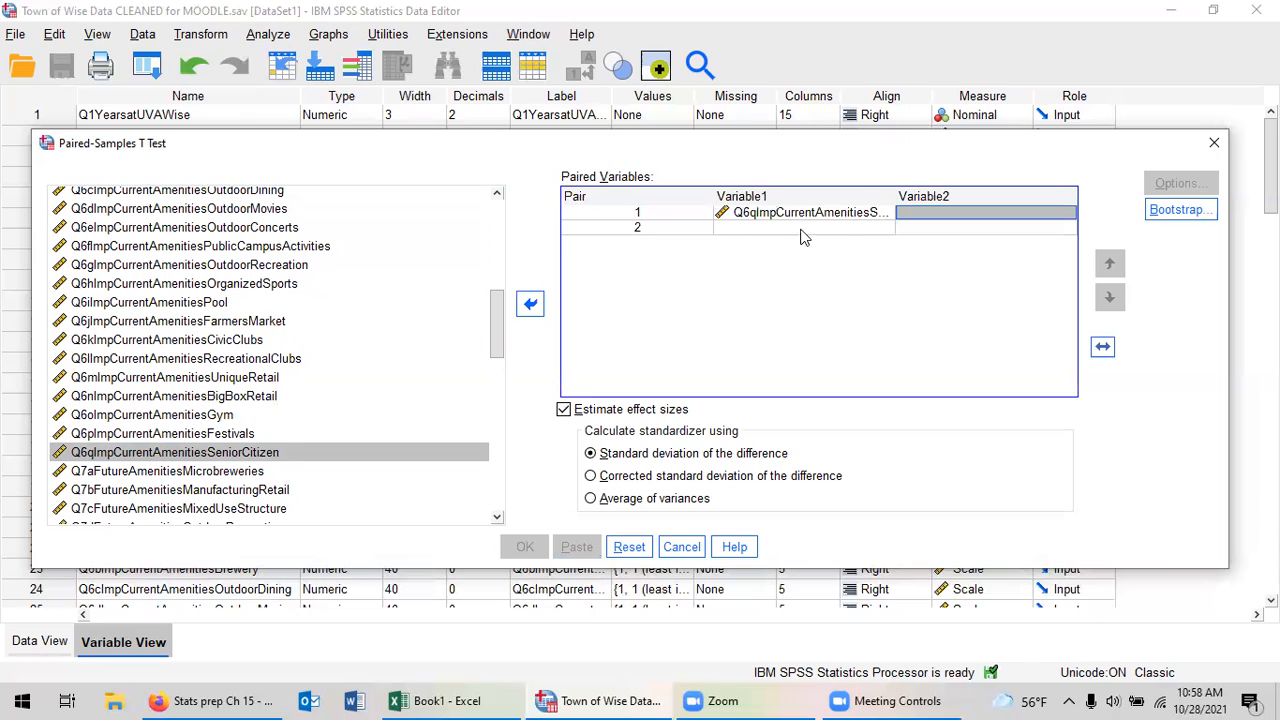
pyautogui.click(240, 343)
pyautogui.click(530, 306)
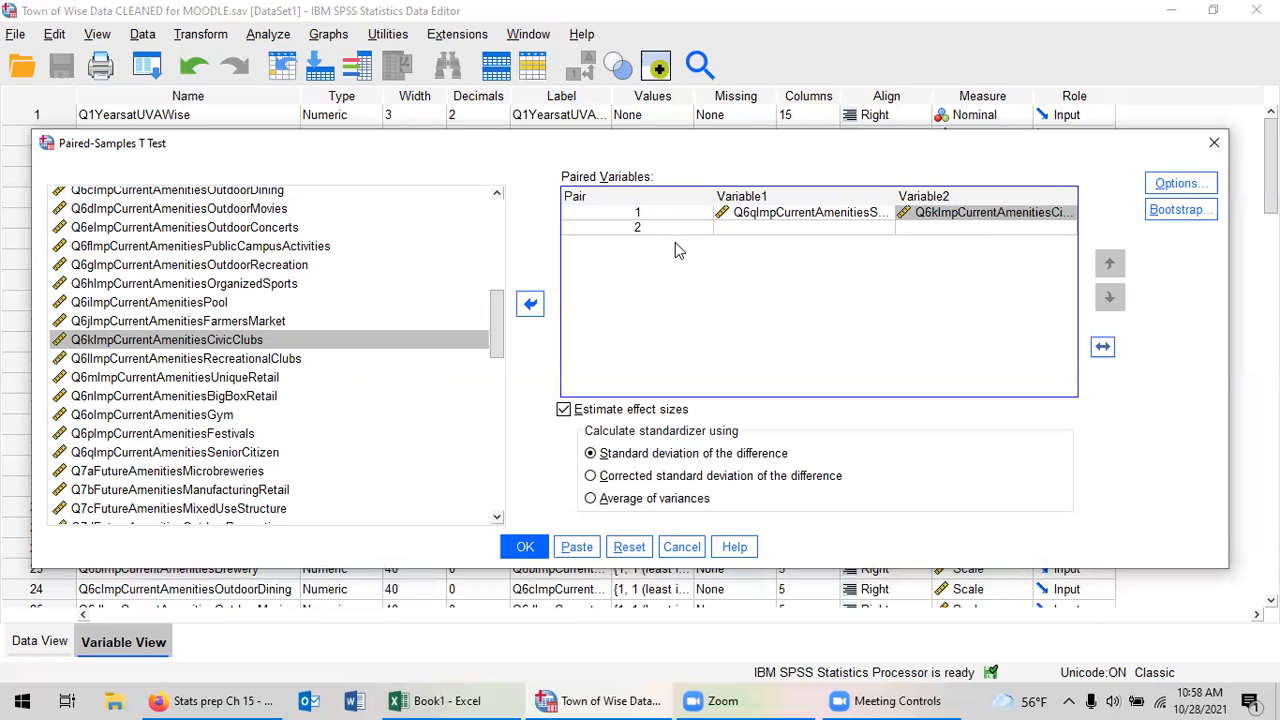
pyautogui.click(524, 548)
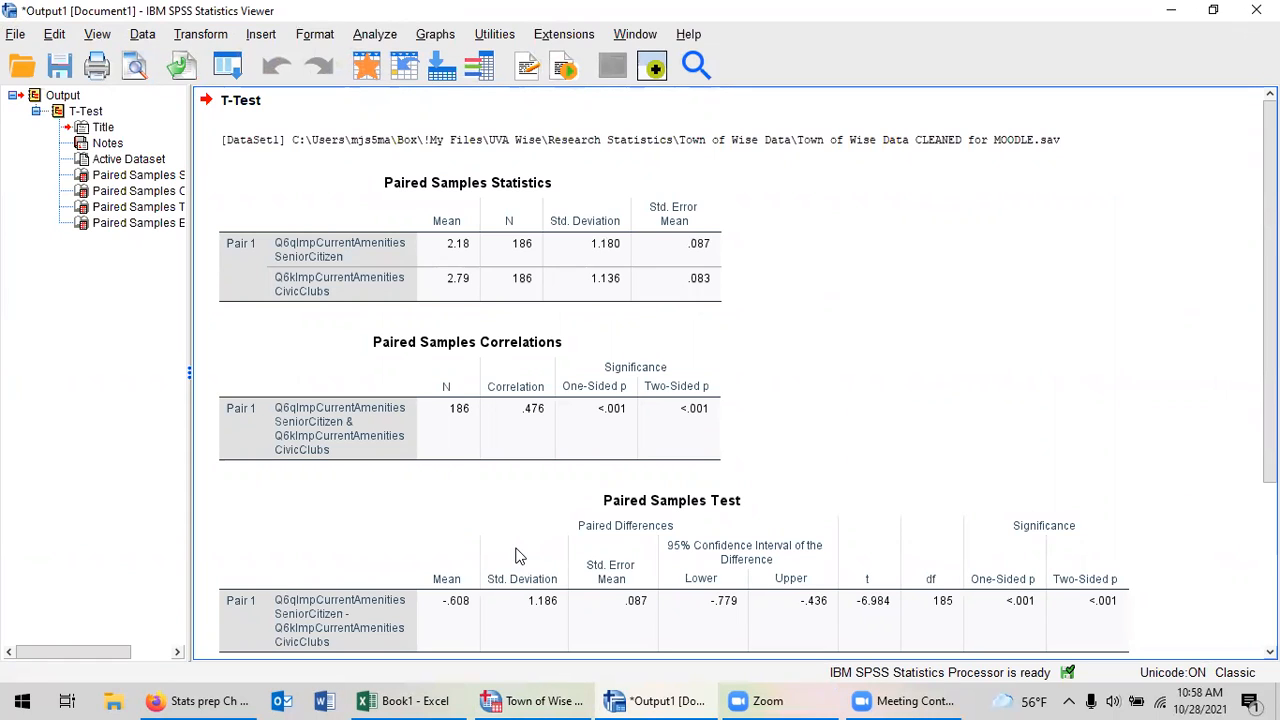
# Examine the t-test output: the paired statistics, correlations, paired samples test and effect sizes tables.
pyautogui.click(316, 272)
pyautogui.moveTo(1270, 420); pyautogui.dragTo(1270, 562)
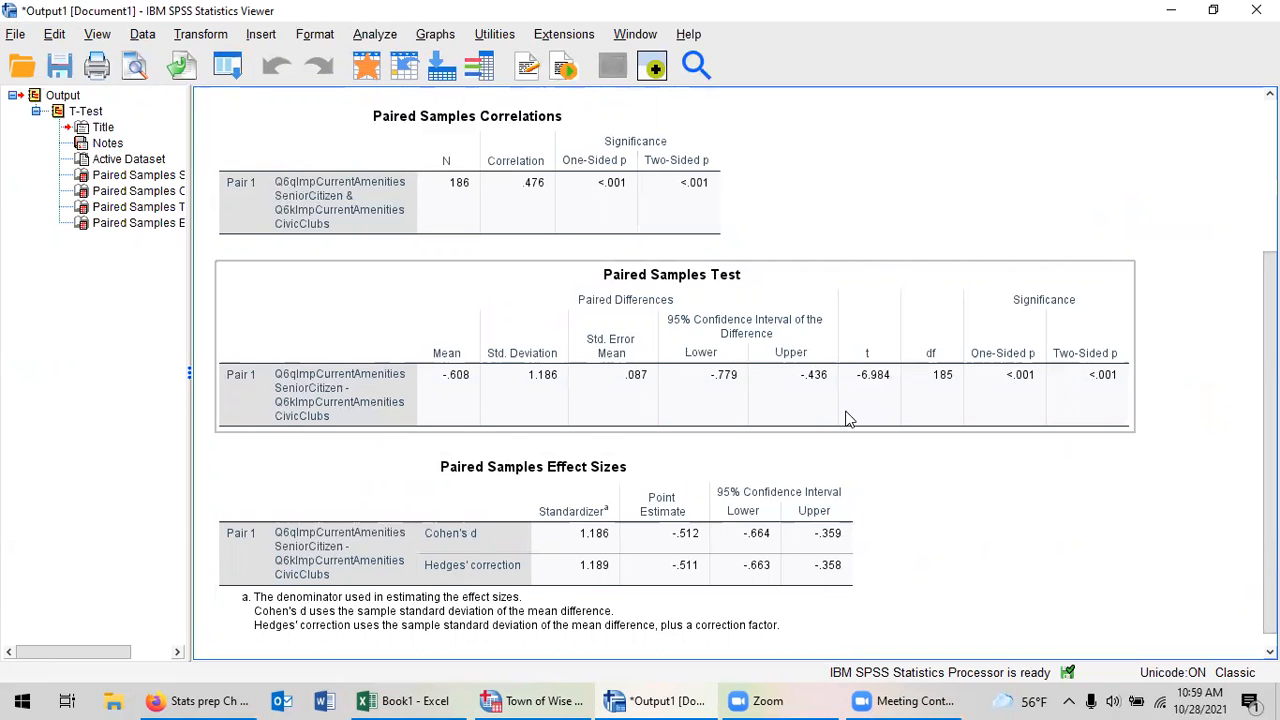
pyautogui.scroll(3, 352, 150)
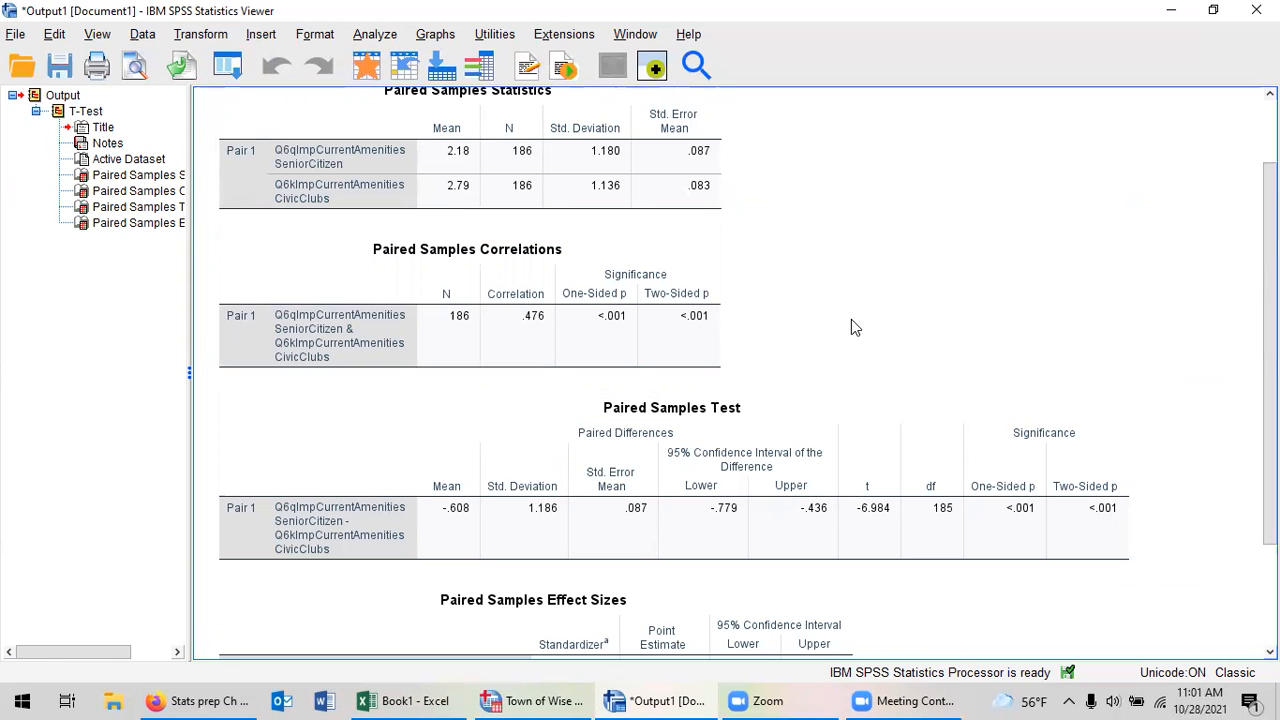
pyautogui.scroll(-3, 1089, 575)
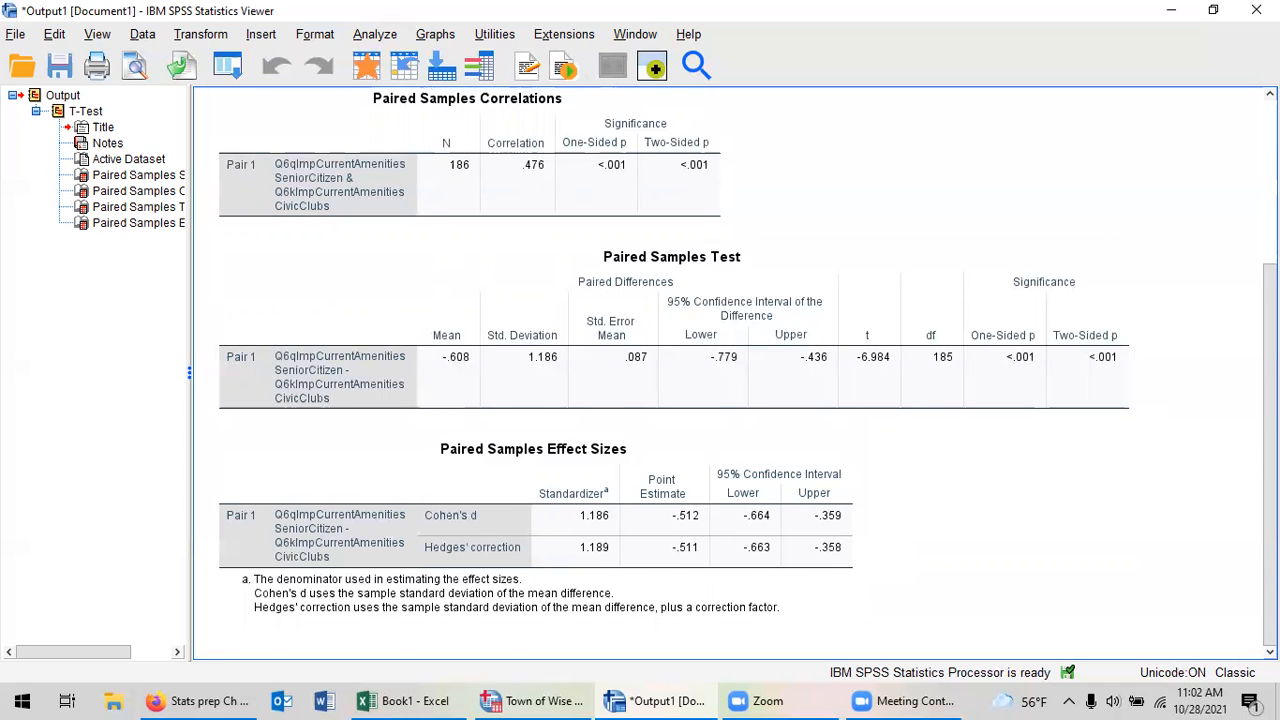
pyautogui.scroll(4, 735, 372)
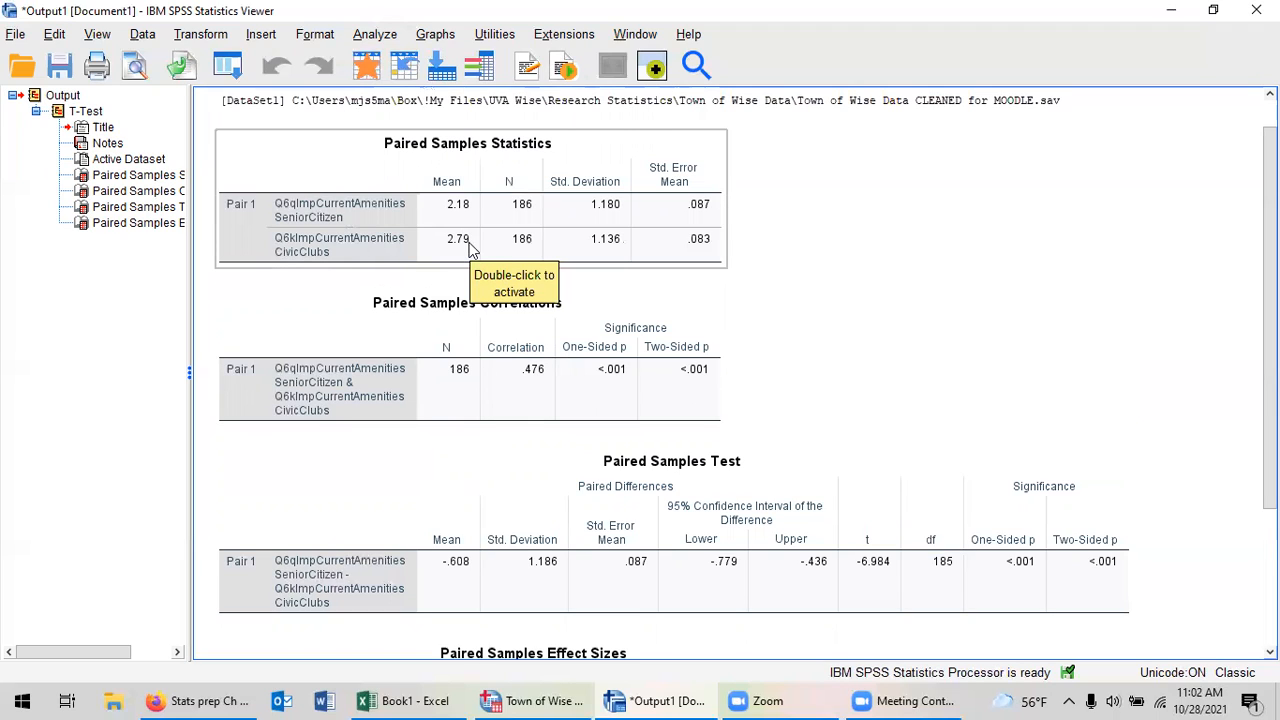
# Switch to Excel and enter the headings Civic Clubs in A1 and Senior Citizen Activities in B1.
pyautogui.click(412, 700)
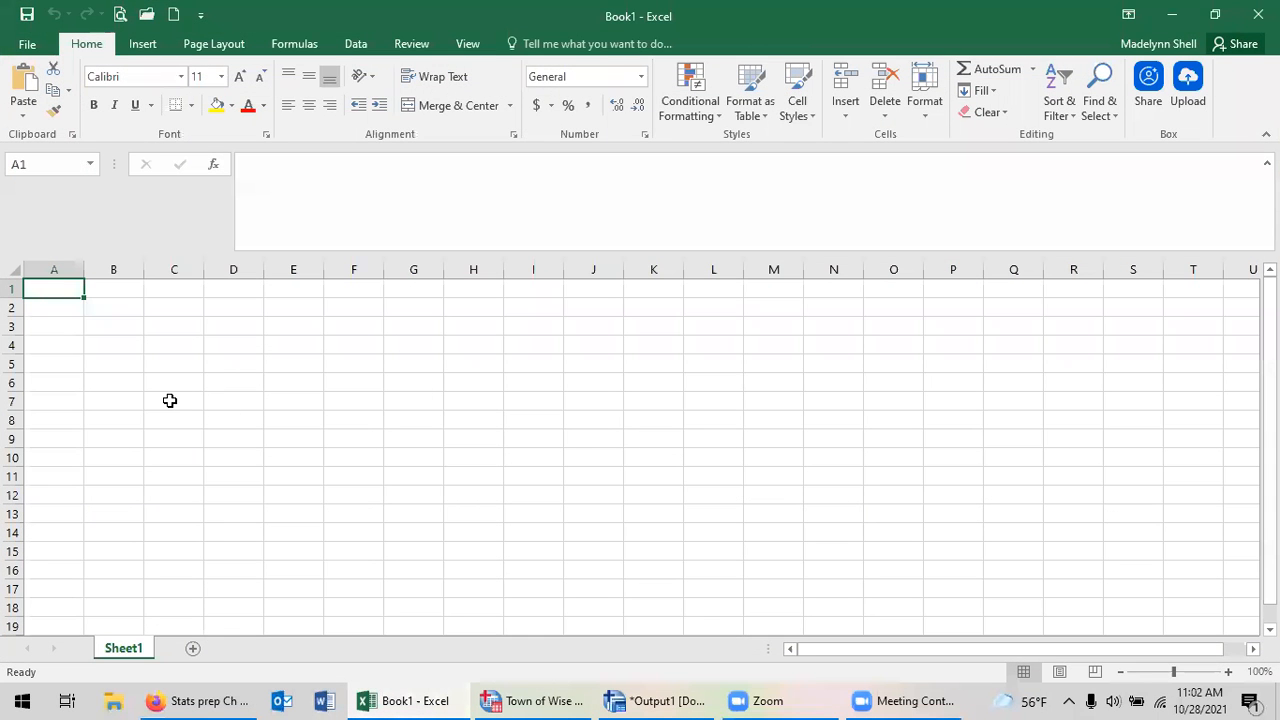
pyautogui.write('Civic')
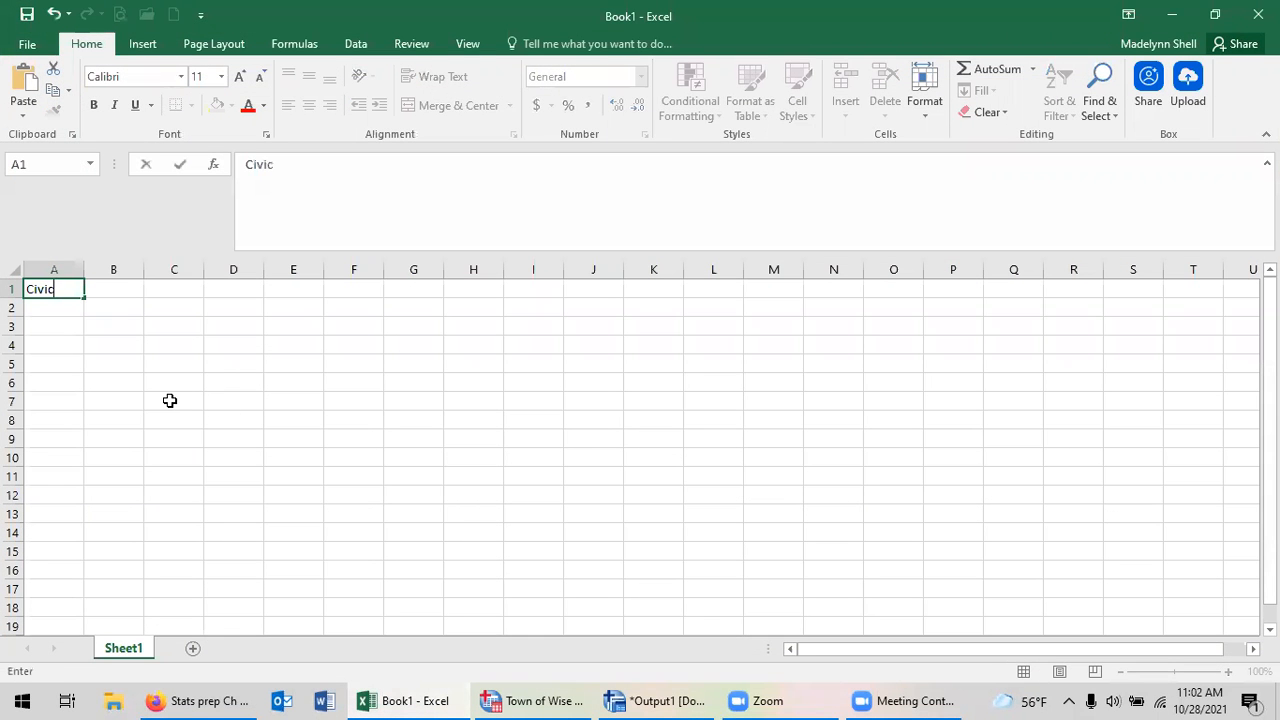
pyautogui.write(' Clubs')
pyautogui.press('Tab')
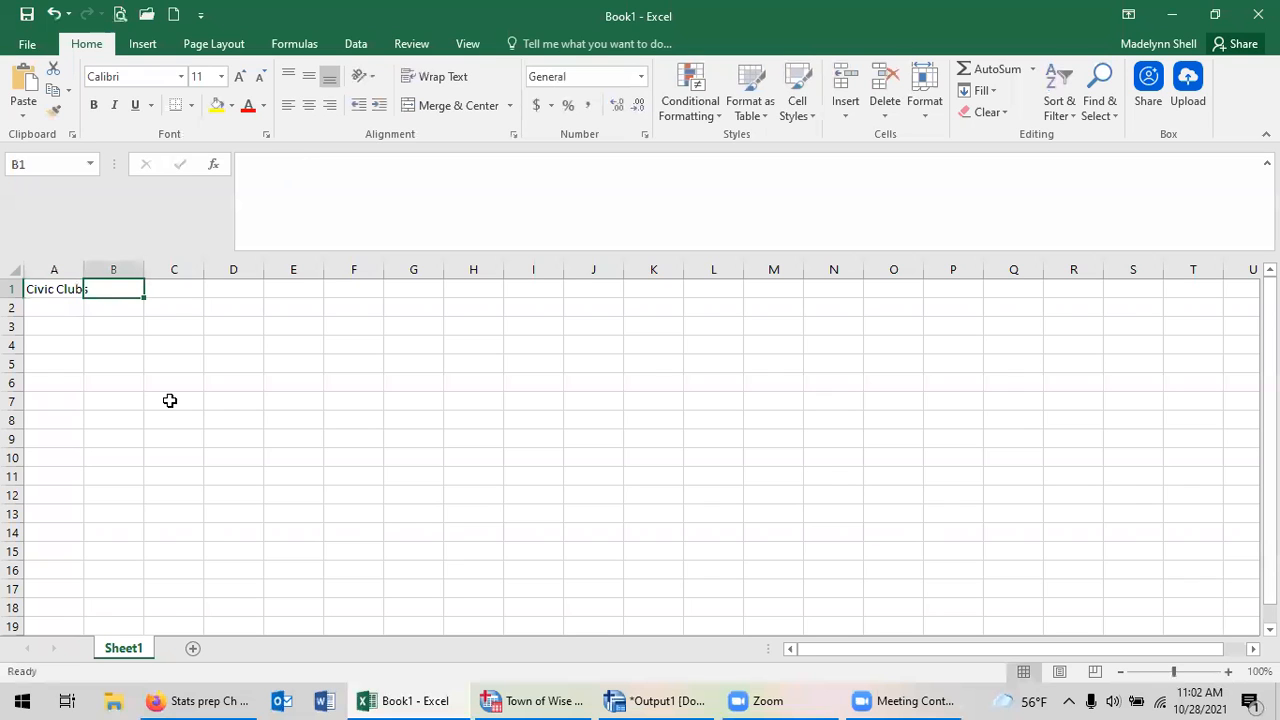
pyautogui.write('Senior ')
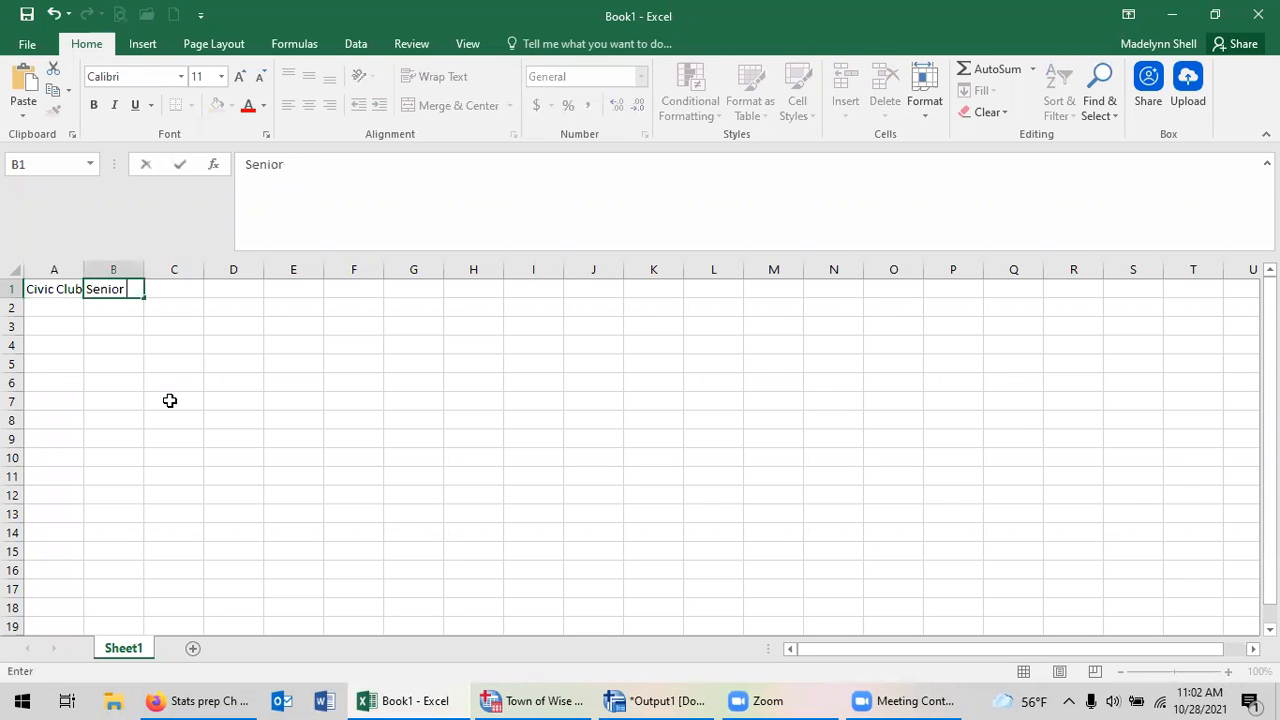
pyautogui.write('Citizen Acti')
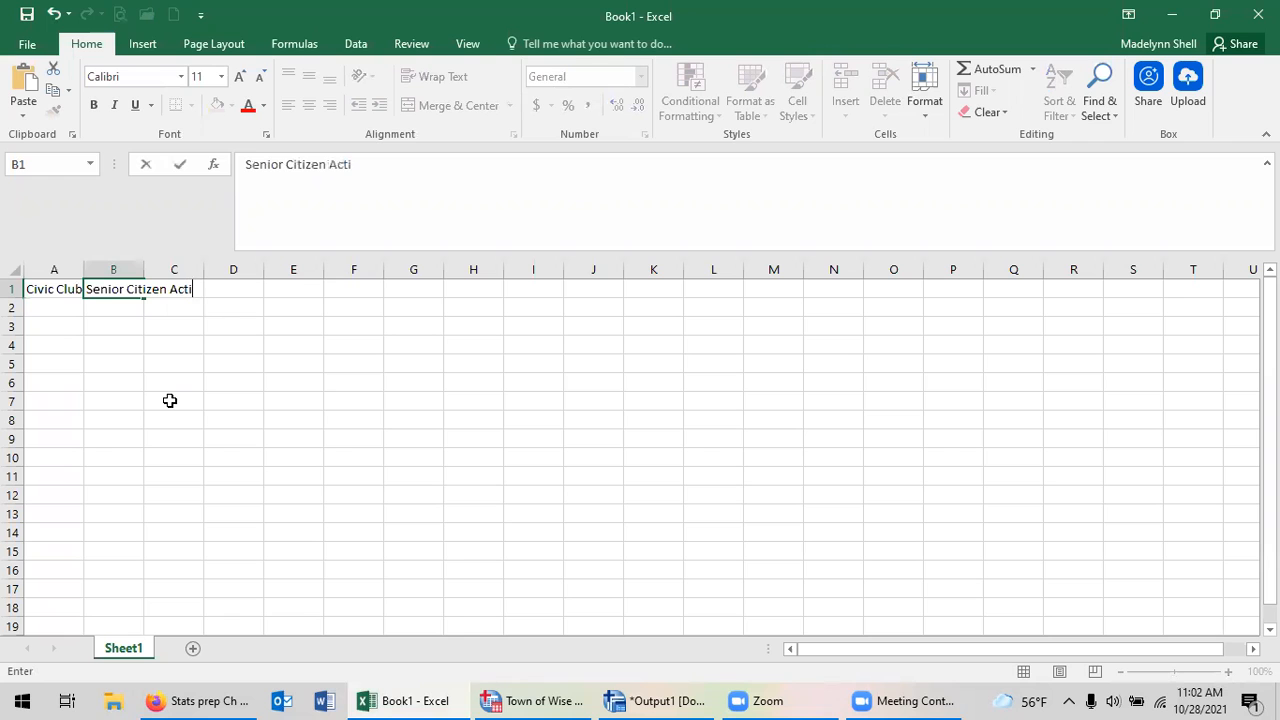
pyautogui.write('cities')
pyautogui.press('Return')
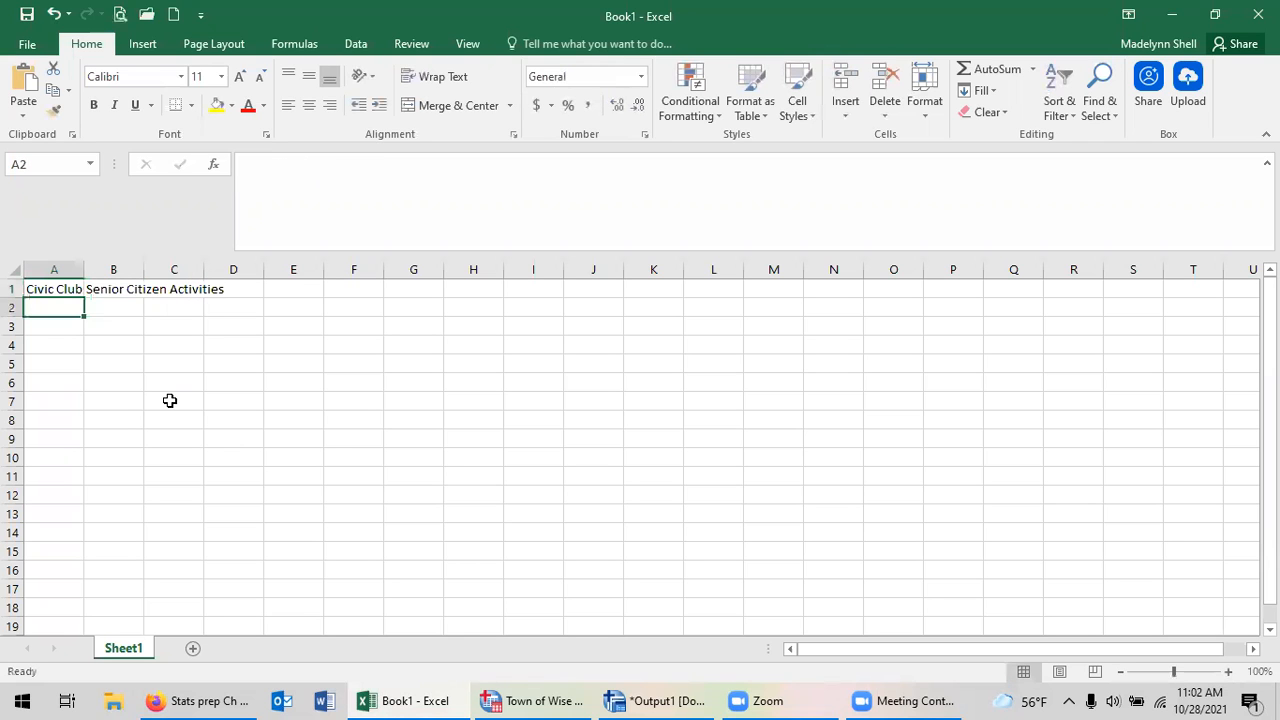
# Check the group means in the SPSS output and enter 2.79 in A2 and 2.18 in B2 of the Excel sheet.
pyautogui.click(680, 699)
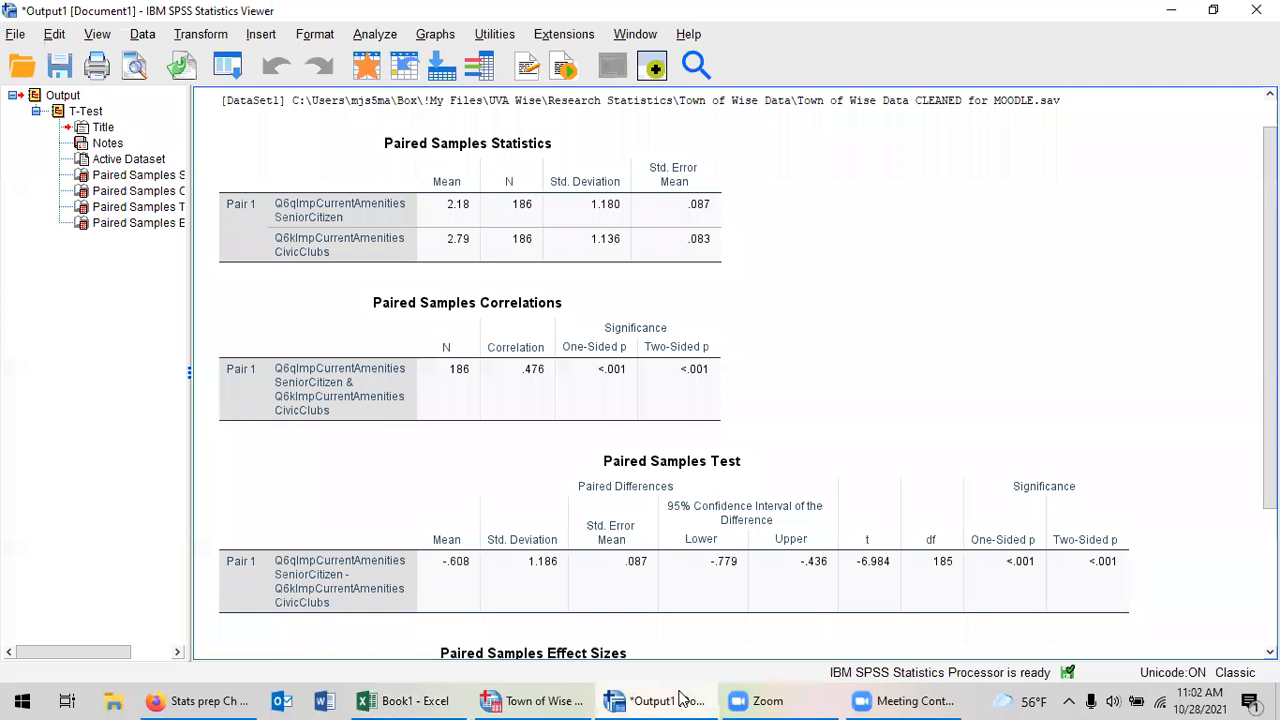
pyautogui.click(405, 700)
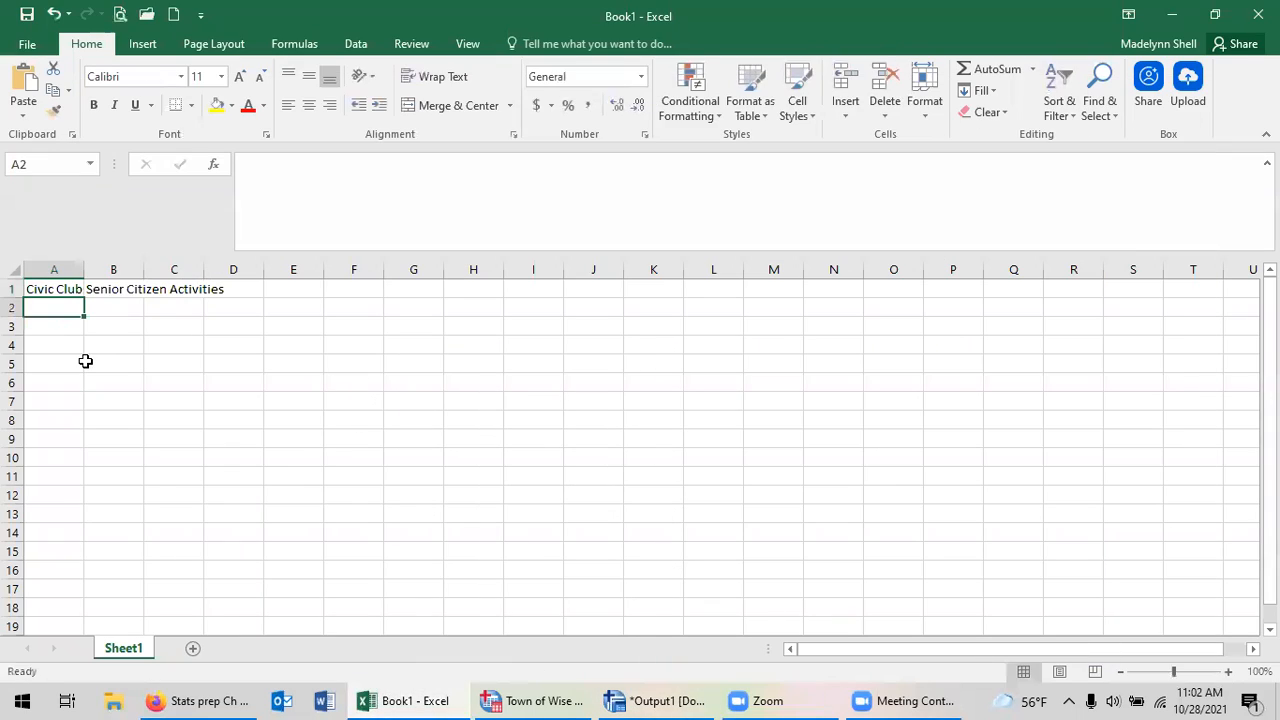
pyautogui.write('2.79')
pyautogui.press('Tab')
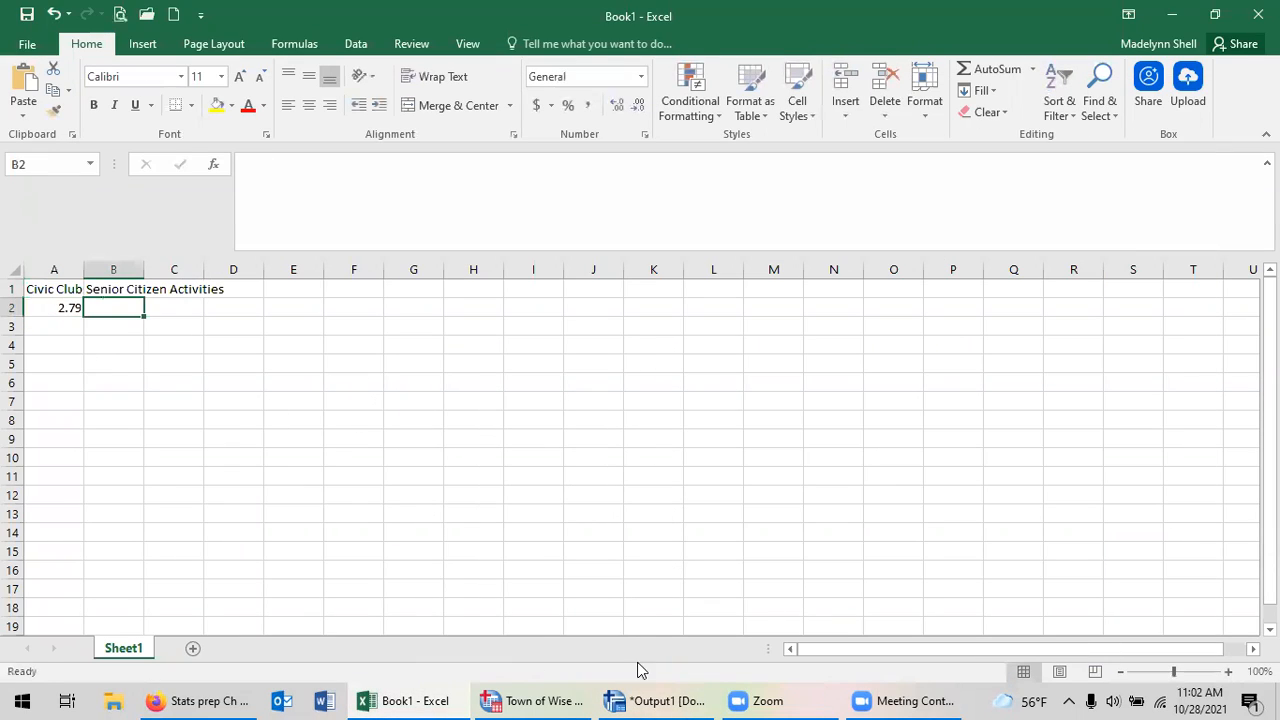
pyautogui.click(652, 699)
pyautogui.click(655, 698)
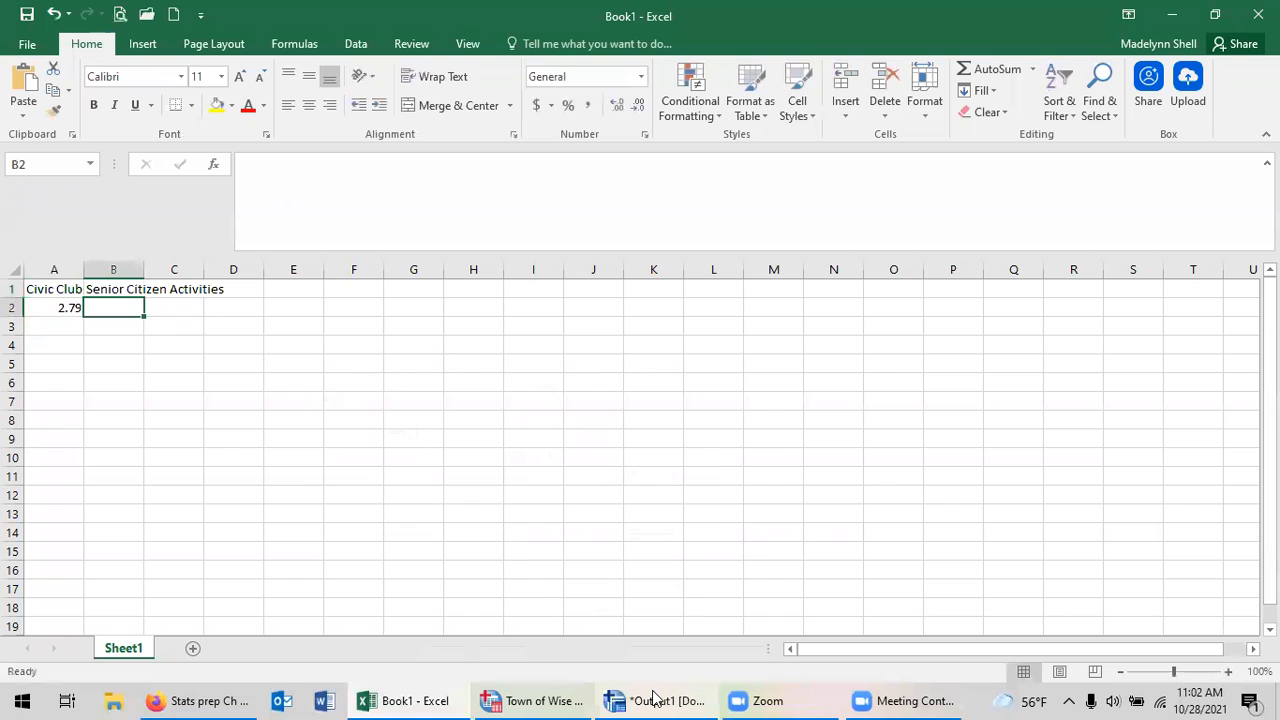
pyautogui.write('2.18')
pyautogui.press('Return')
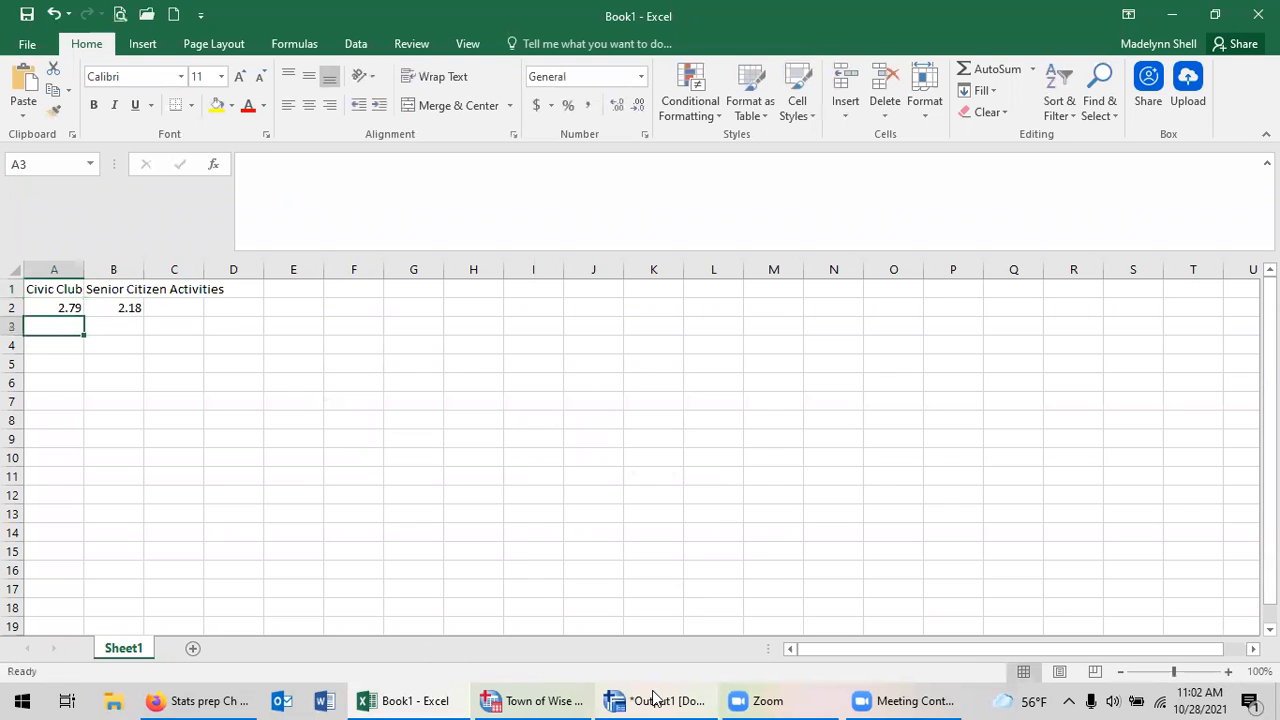
# Insert a 2-D clustered column chart from the headings and means in A1:B2.
pyautogui.click(527, 485)
pyautogui.click(55, 288)
pyautogui.moveTo(55, 288); pyautogui.dragTo(104, 303)
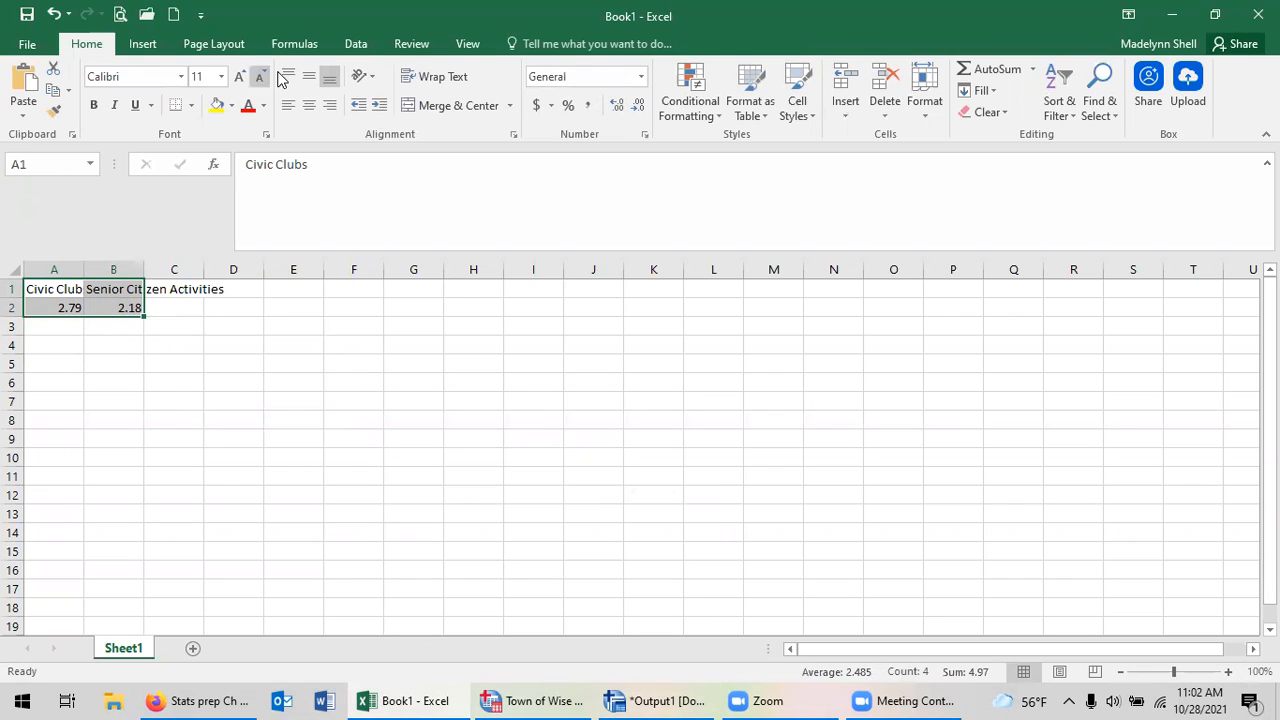
pyautogui.click(150, 46)
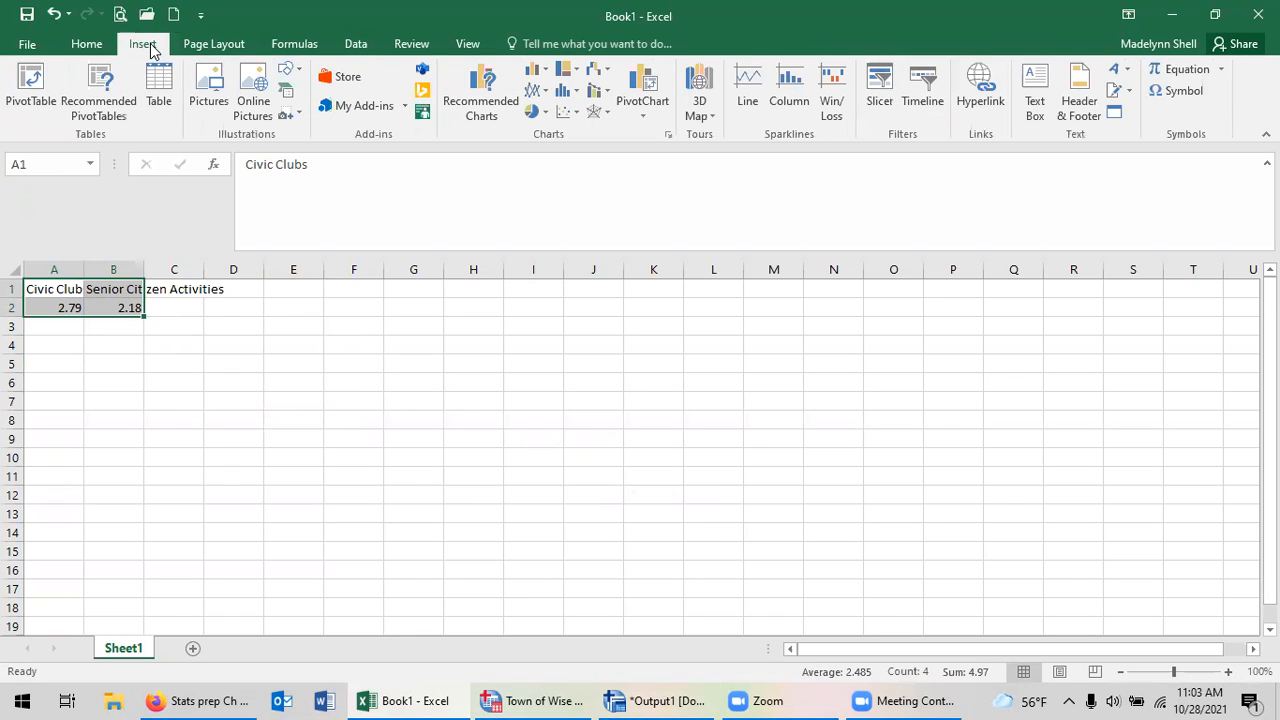
pyautogui.click(533, 76)
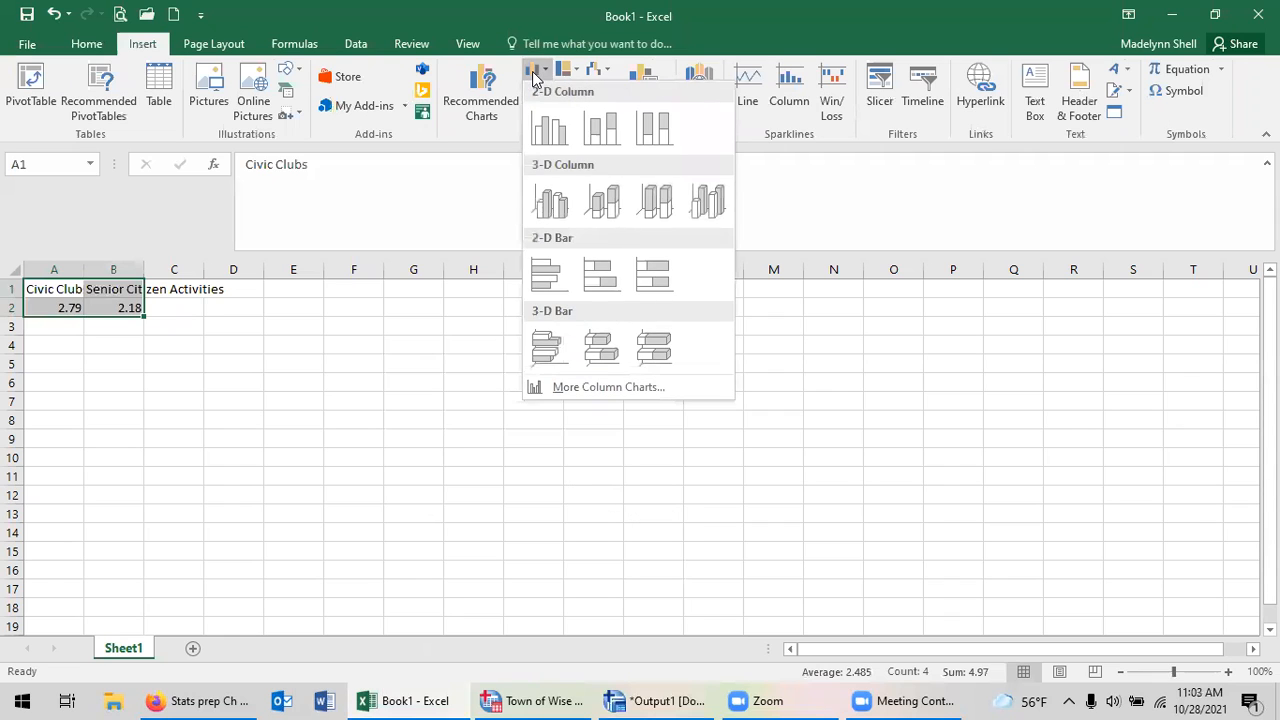
pyautogui.click(534, 76)
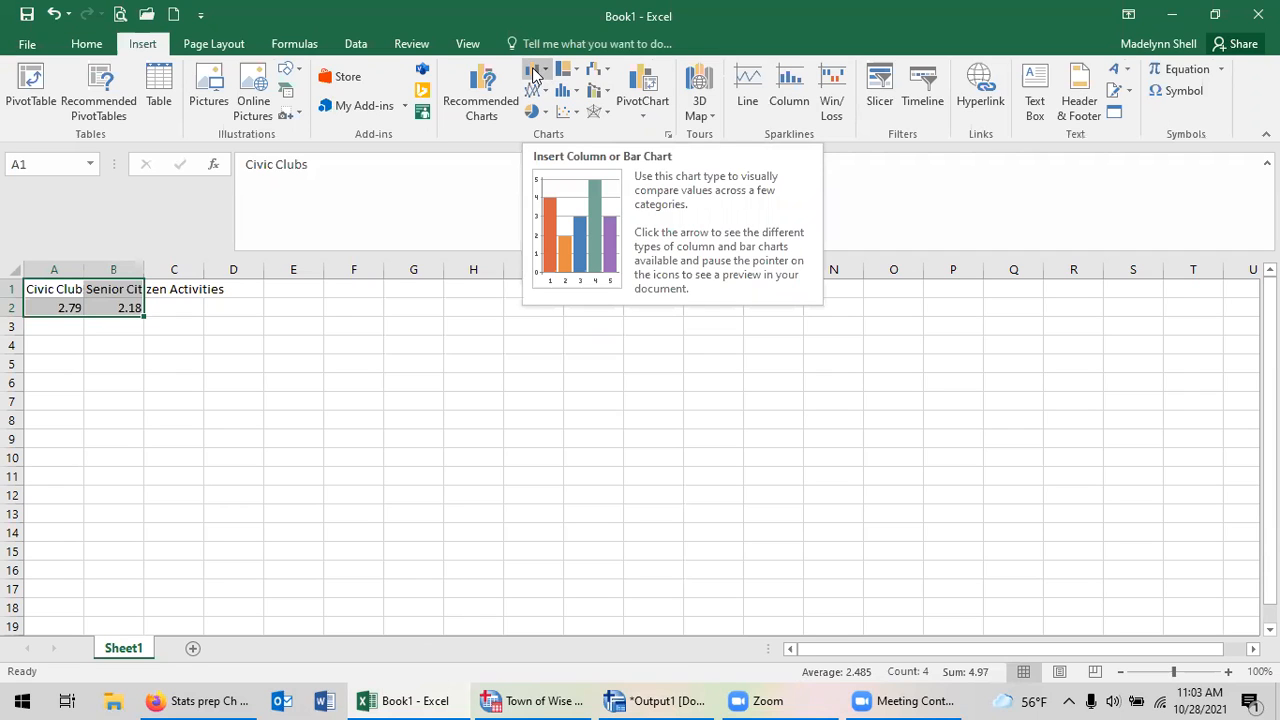
pyautogui.click(533, 76)
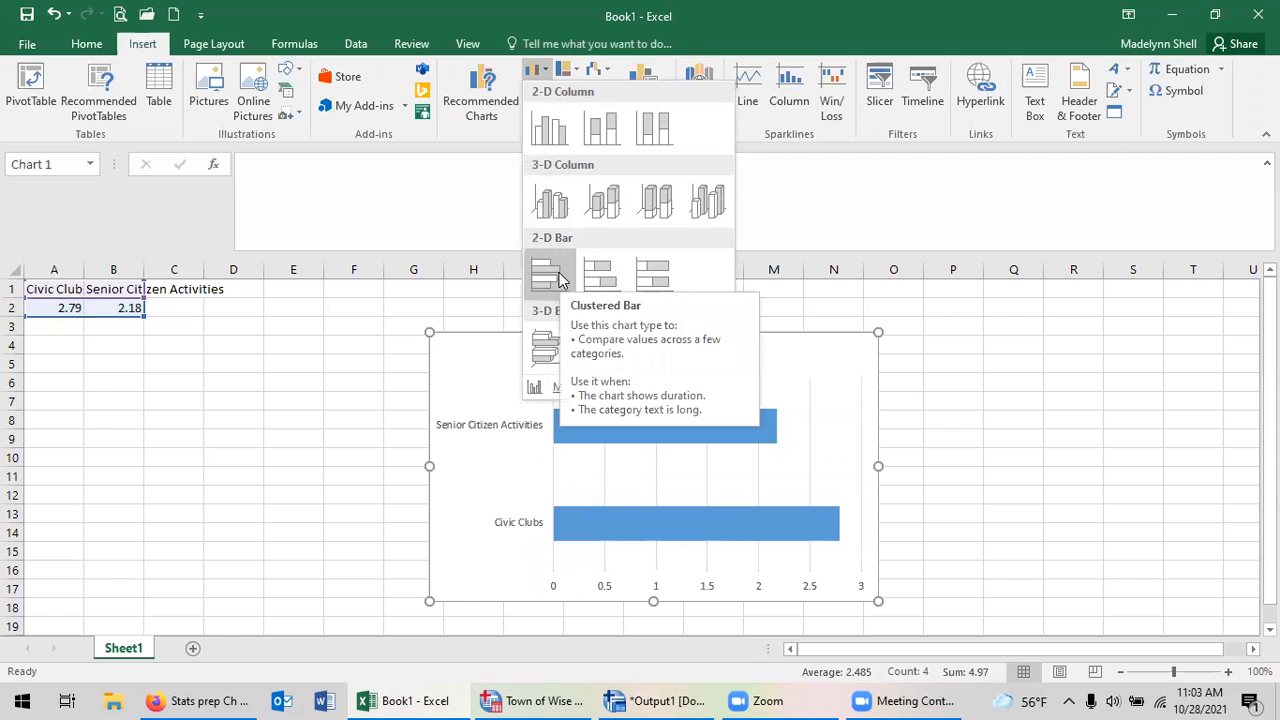
pyautogui.click(550, 127)
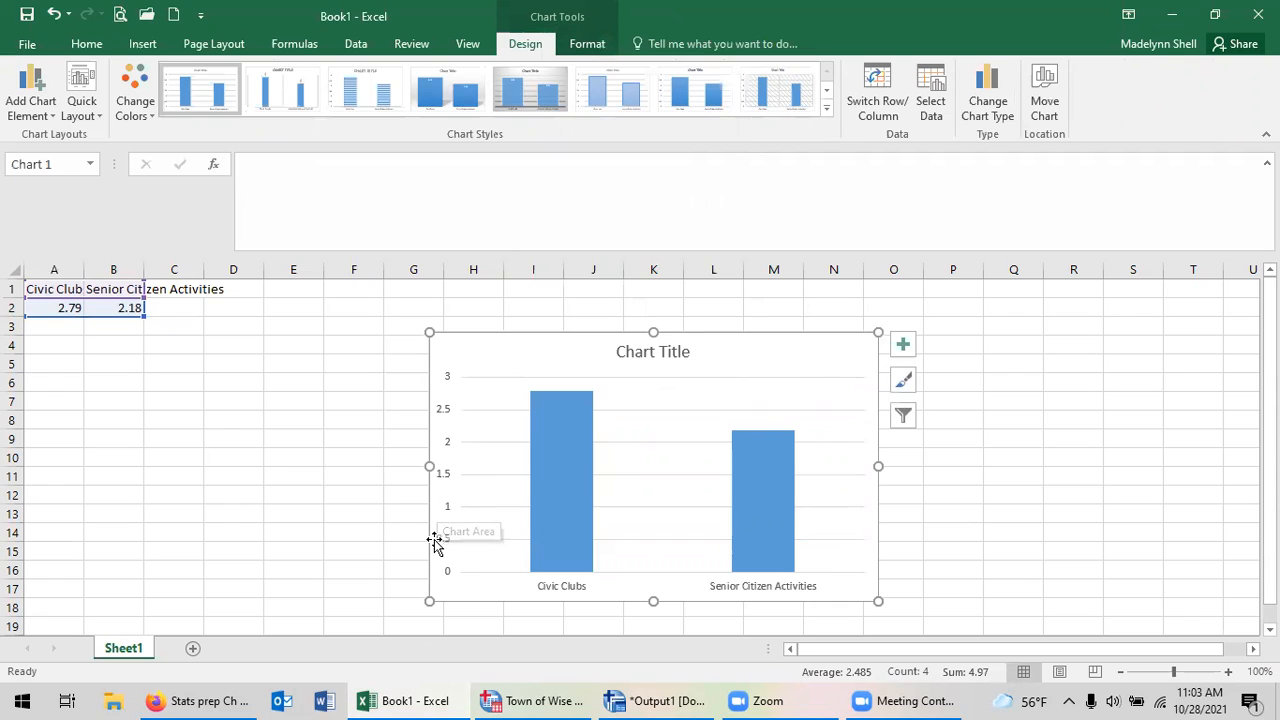
# Apply the quick layout with both axis titles and a side legend to the chart, and delete the Series1 legend.
pyautogui.click(99, 120)
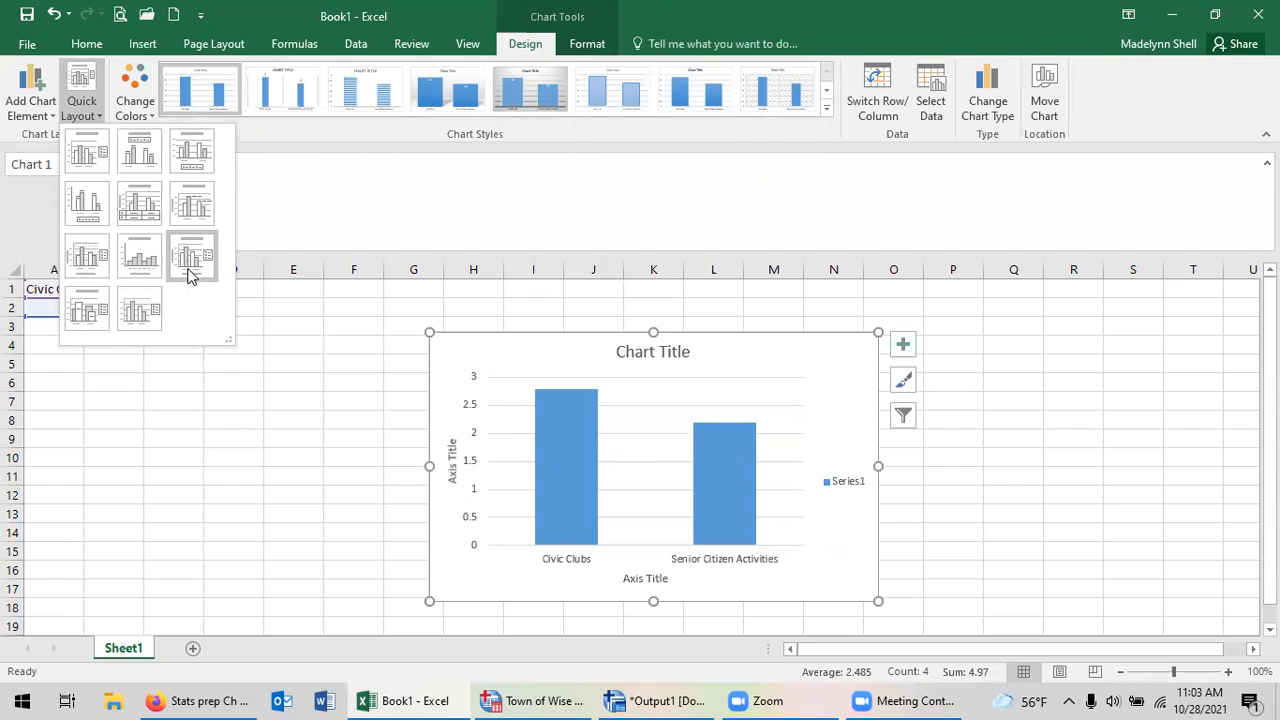
pyautogui.click(193, 260)
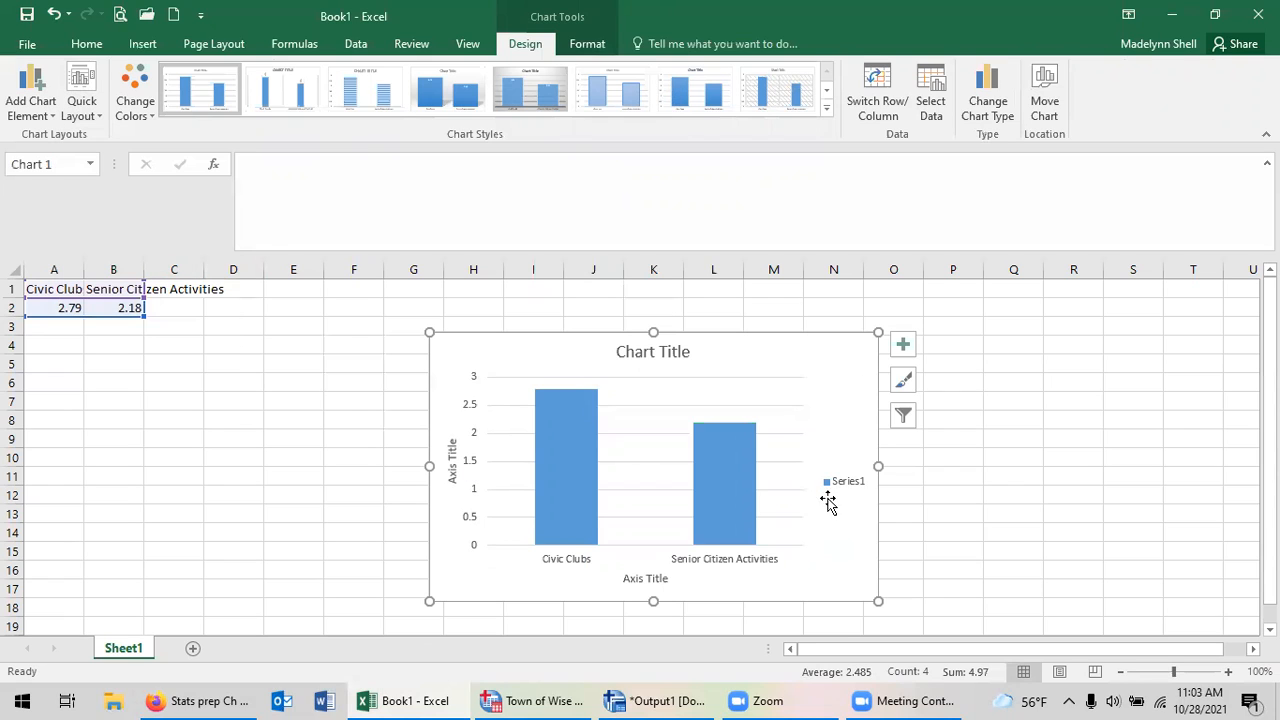
pyautogui.click(838, 484)
pyautogui.press('Delete')
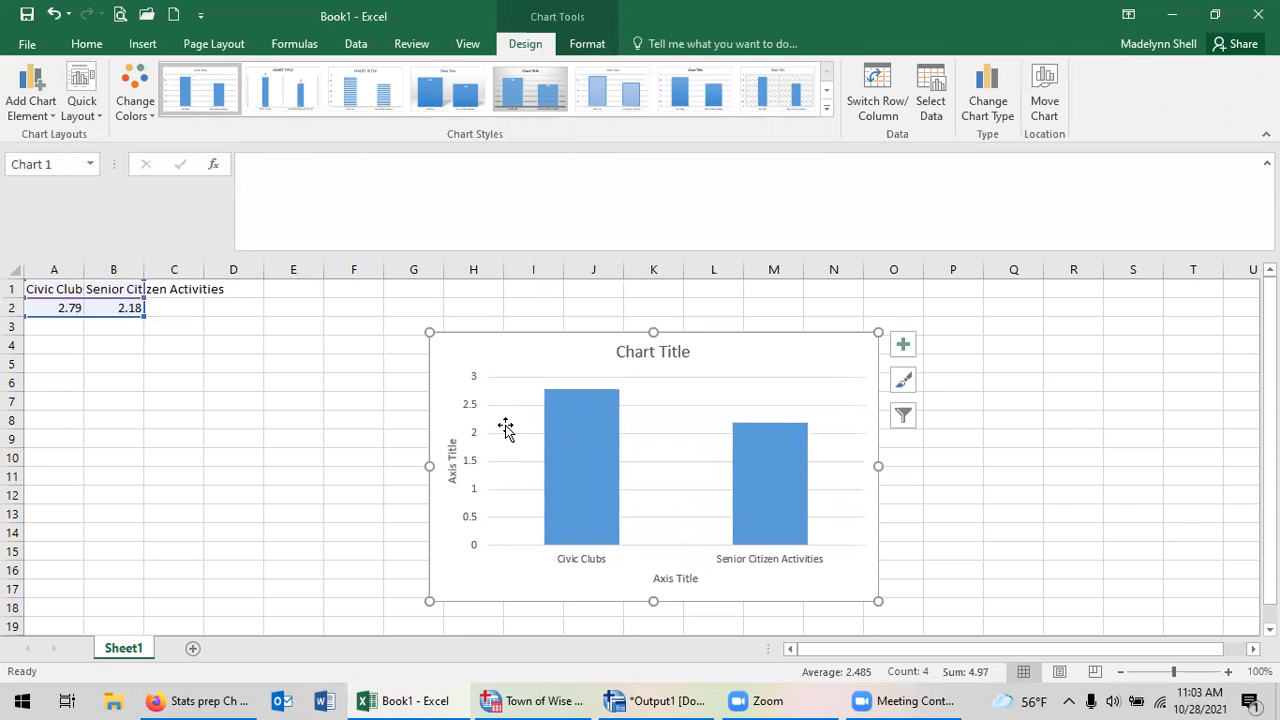
# Set the chart's vertical axis title to "Importance in Current Housing".
pyautogui.click(452, 457)
pyautogui.tripleClick(452, 440)
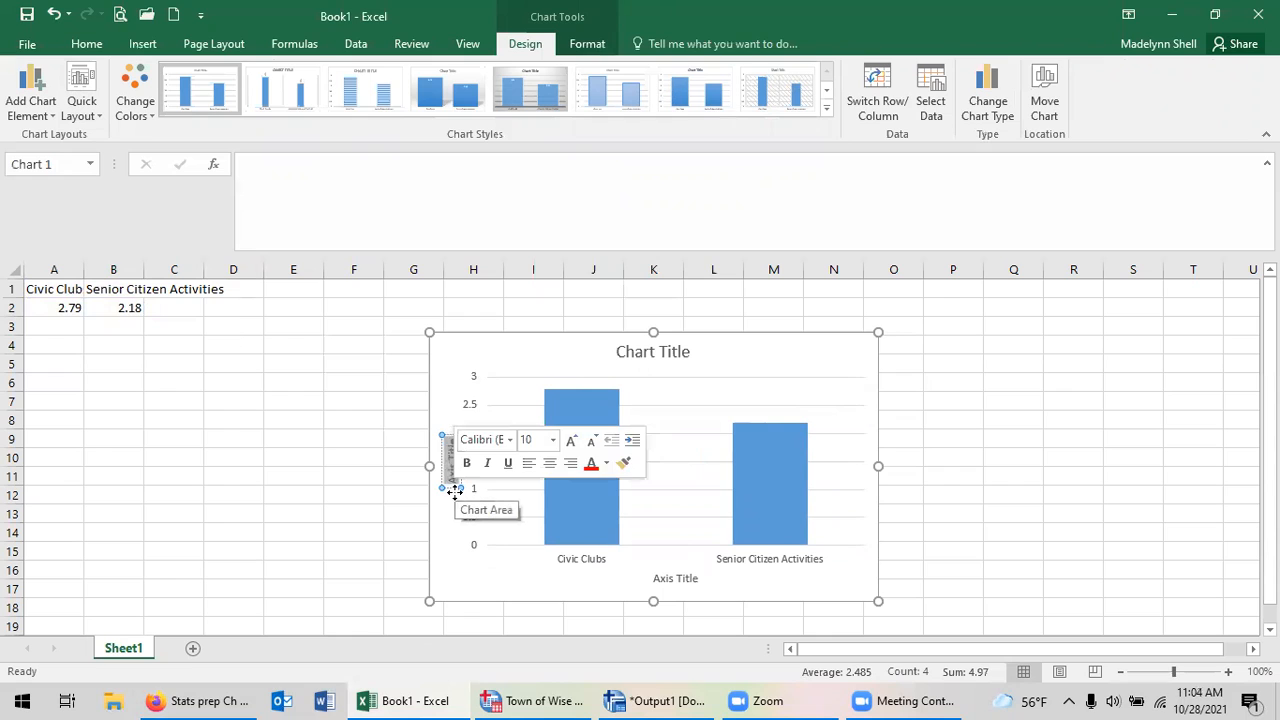
pyautogui.write('Importance in Current Housing')
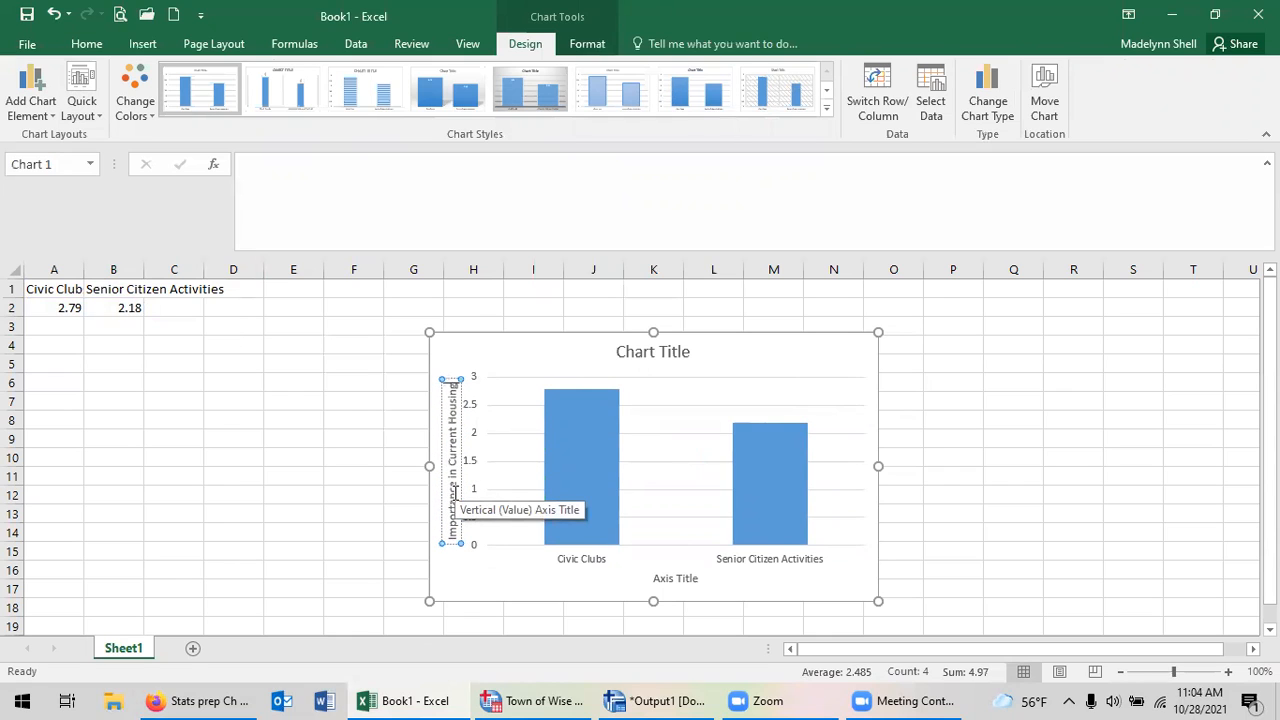
# Change the chart title to "Difference in Importance in Current Housing".
pyautogui.click(665, 352)
pyautogui.moveTo(618, 352); pyautogui.dragTo(690, 358)
pyautogui.write('Dif')
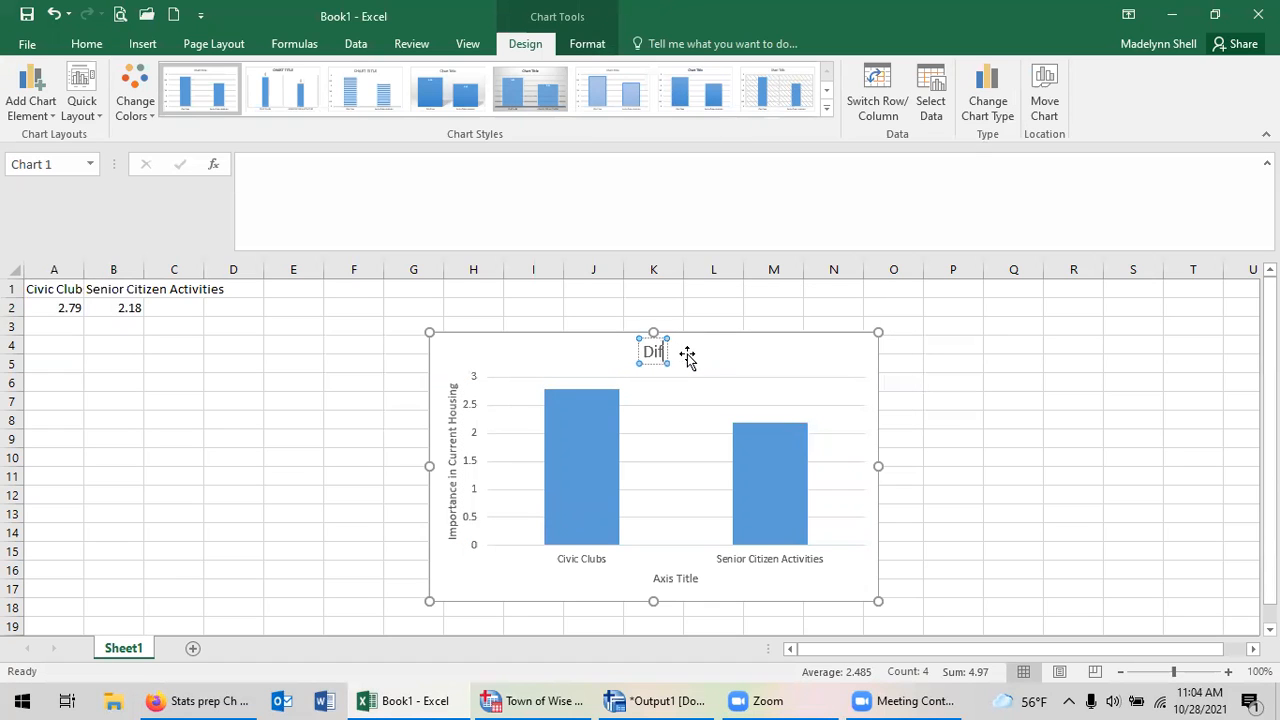
pyautogui.write('ference in')
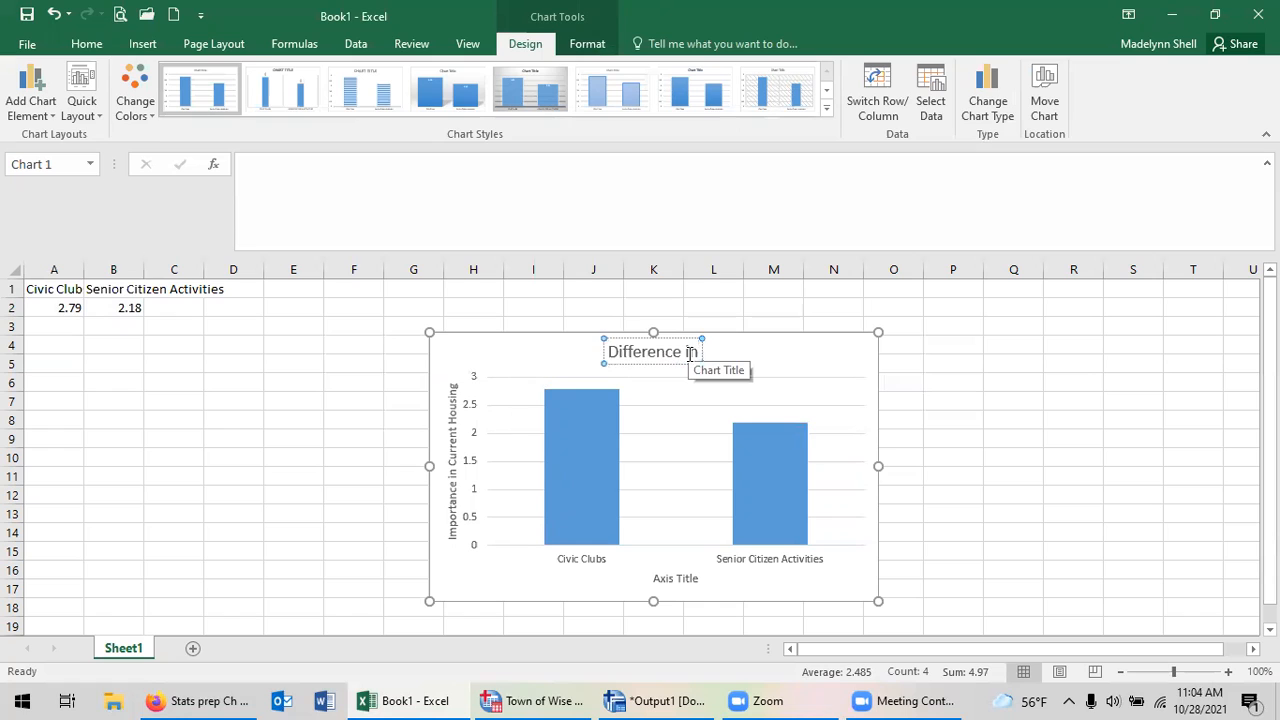
pyautogui.write(' Impor')
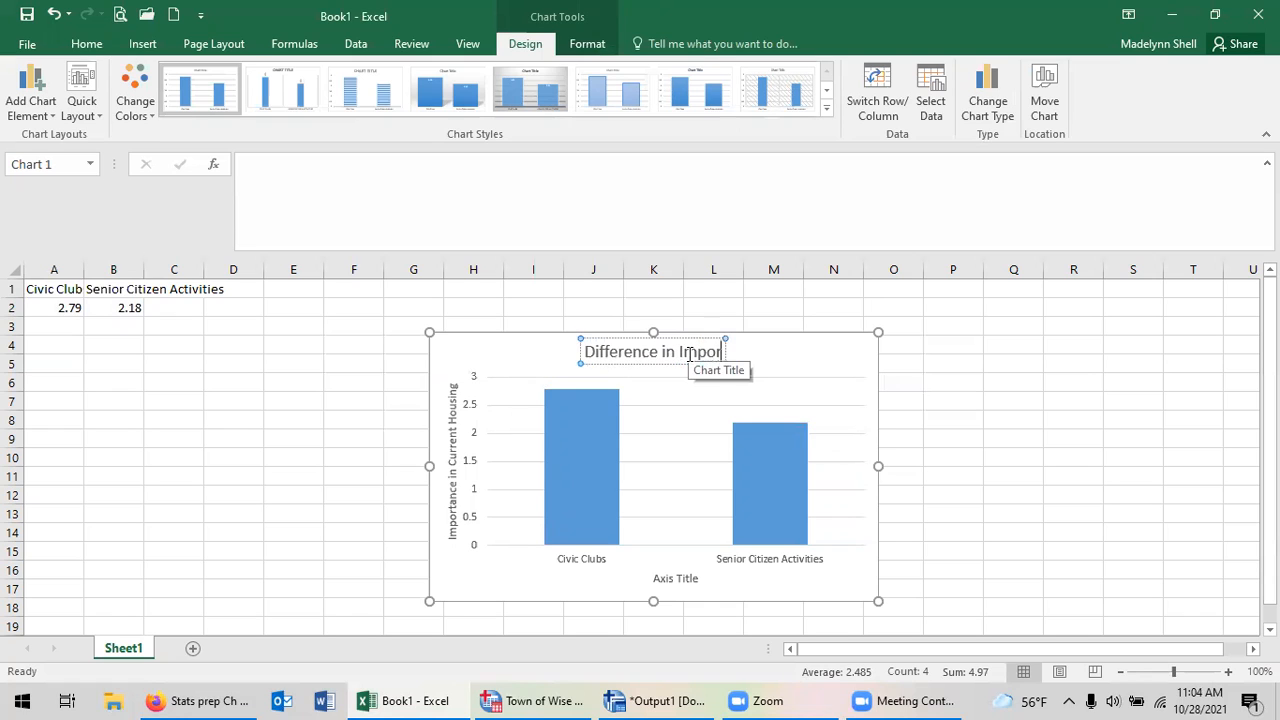
pyautogui.write('tance in Curren')
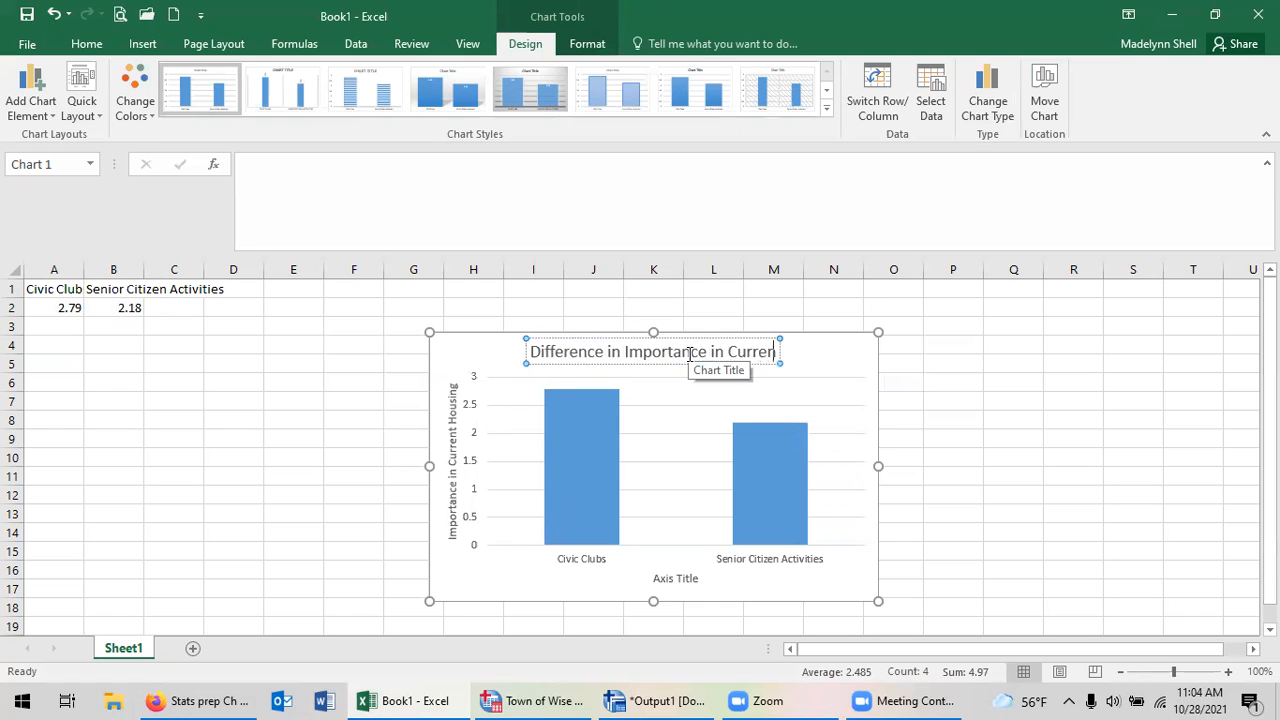
pyautogui.write('t Housing')
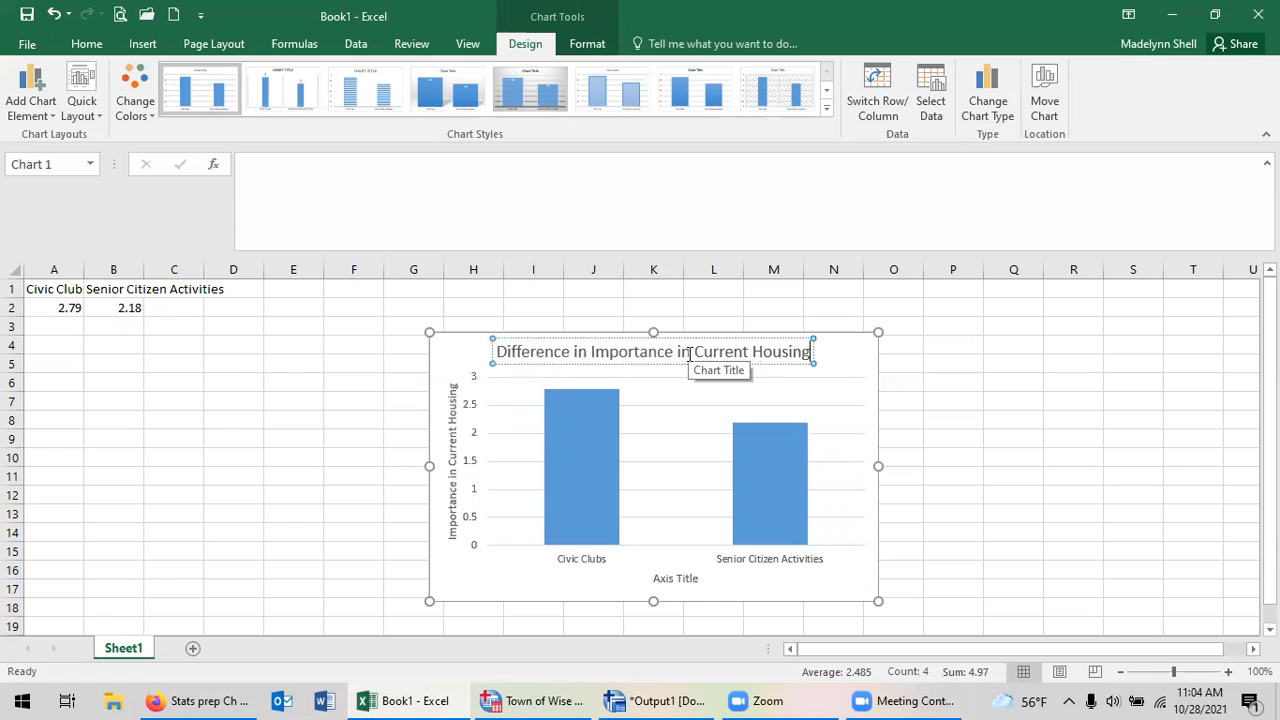
# Delete the horizontal axis title placeholder from the chart.
pyautogui.click(683, 582)
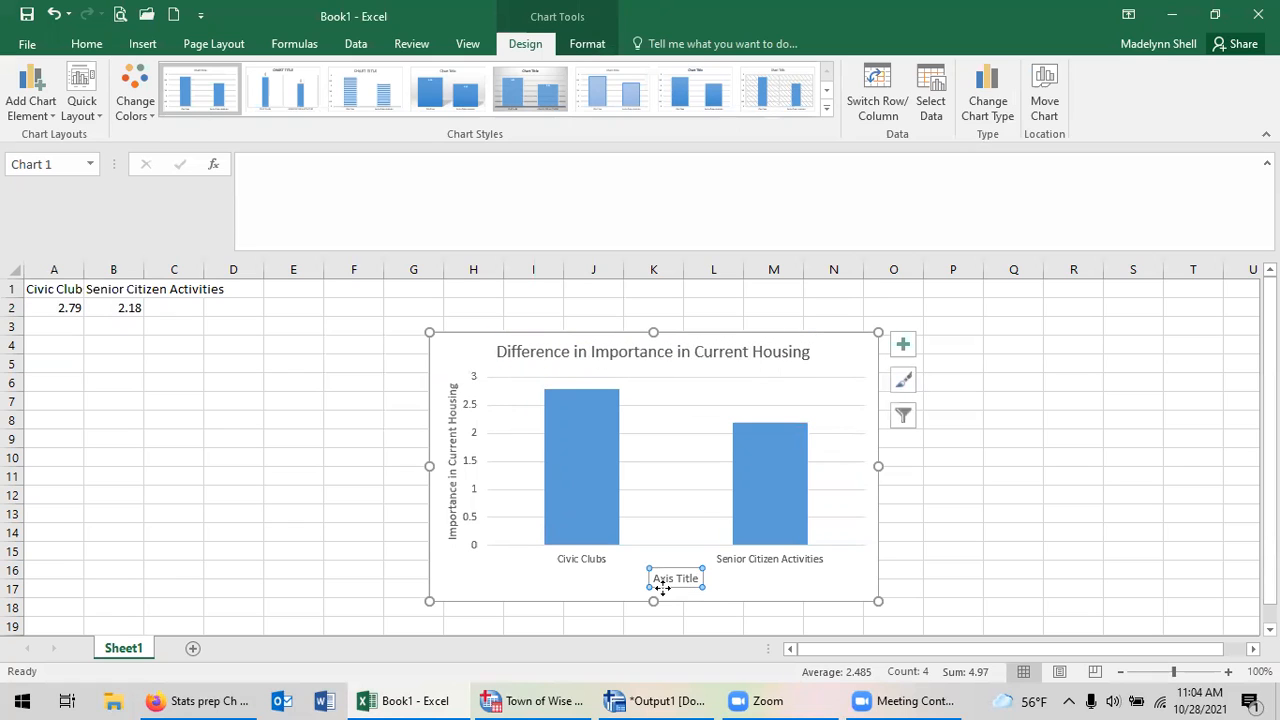
pyautogui.click(670, 590)
pyautogui.press('Delete')
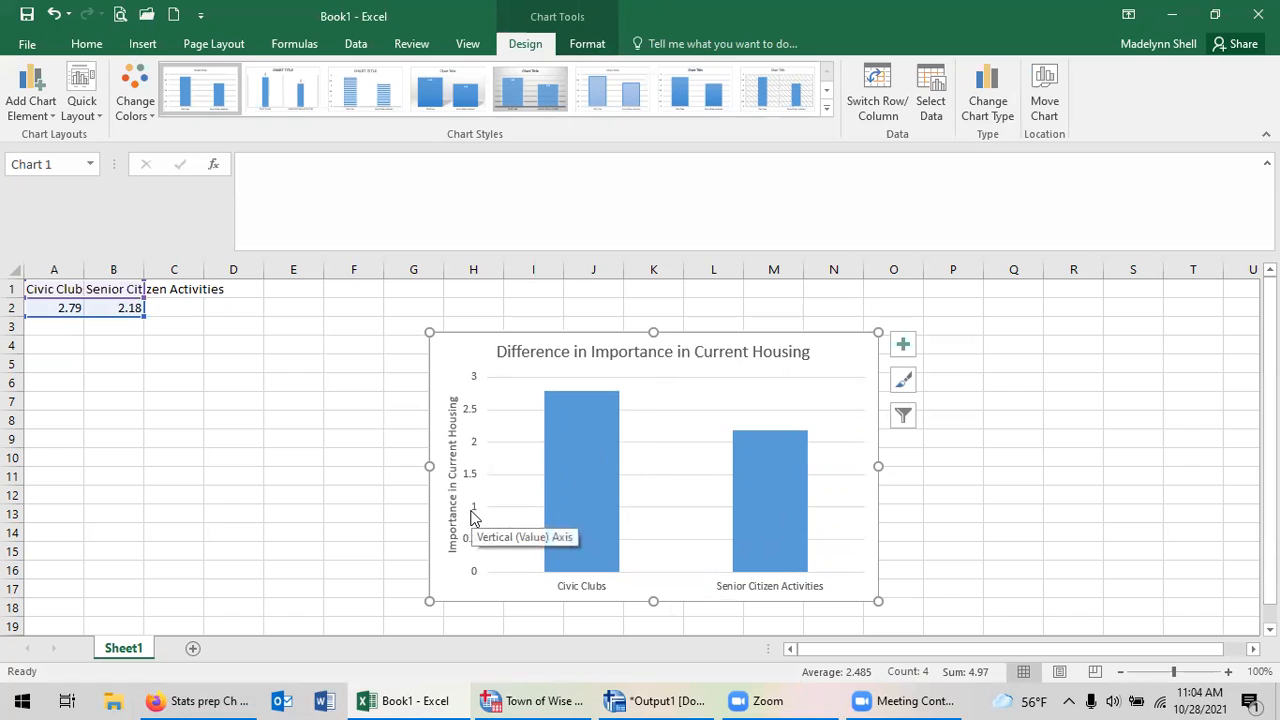
# Switch to the SPSS Data Editor and check the value labels of Q5aImpCurrentHousingProximityWork for the rating scale's range.
pyautogui.click(645, 700)
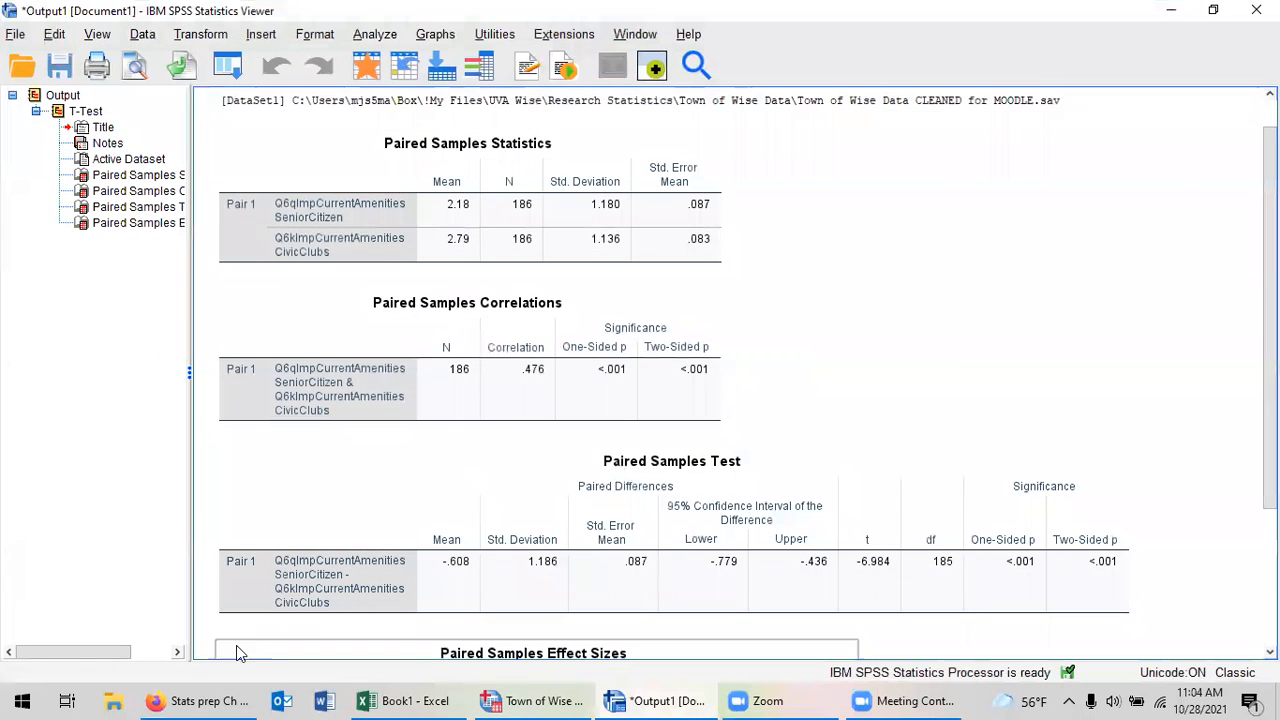
pyautogui.click(540, 700)
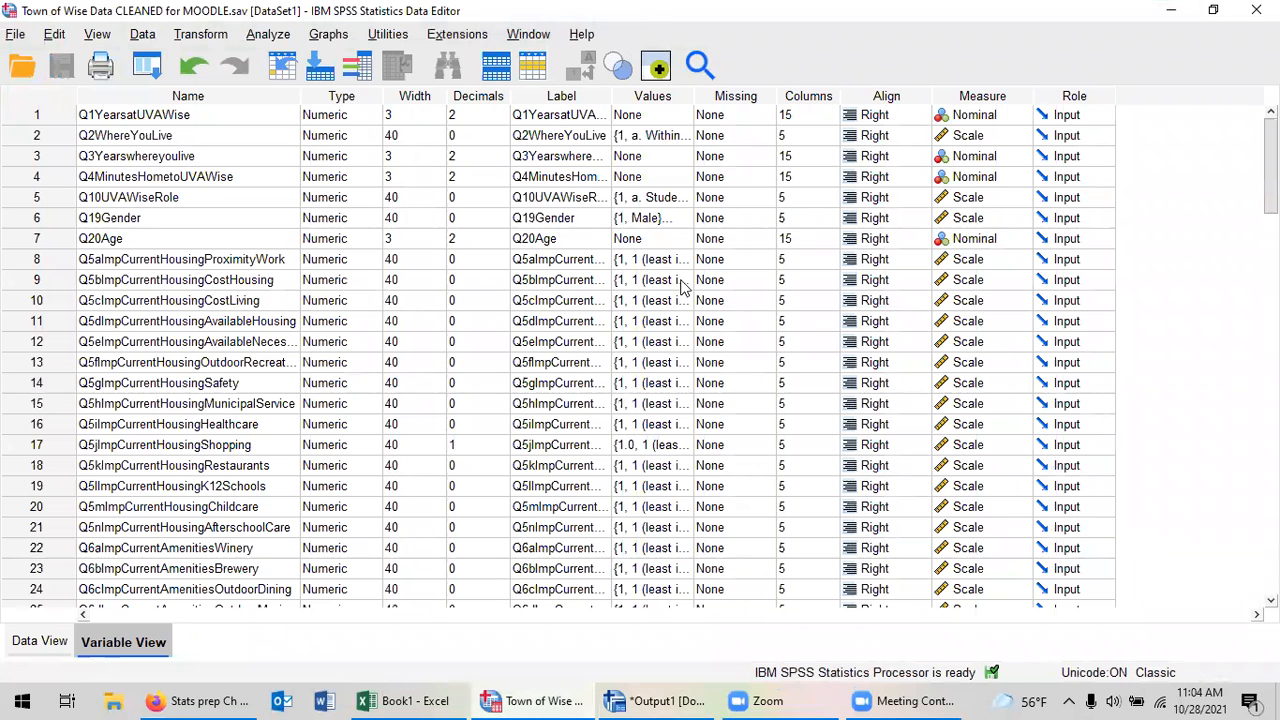
pyautogui.click(670, 265)
pyautogui.click(684, 259)
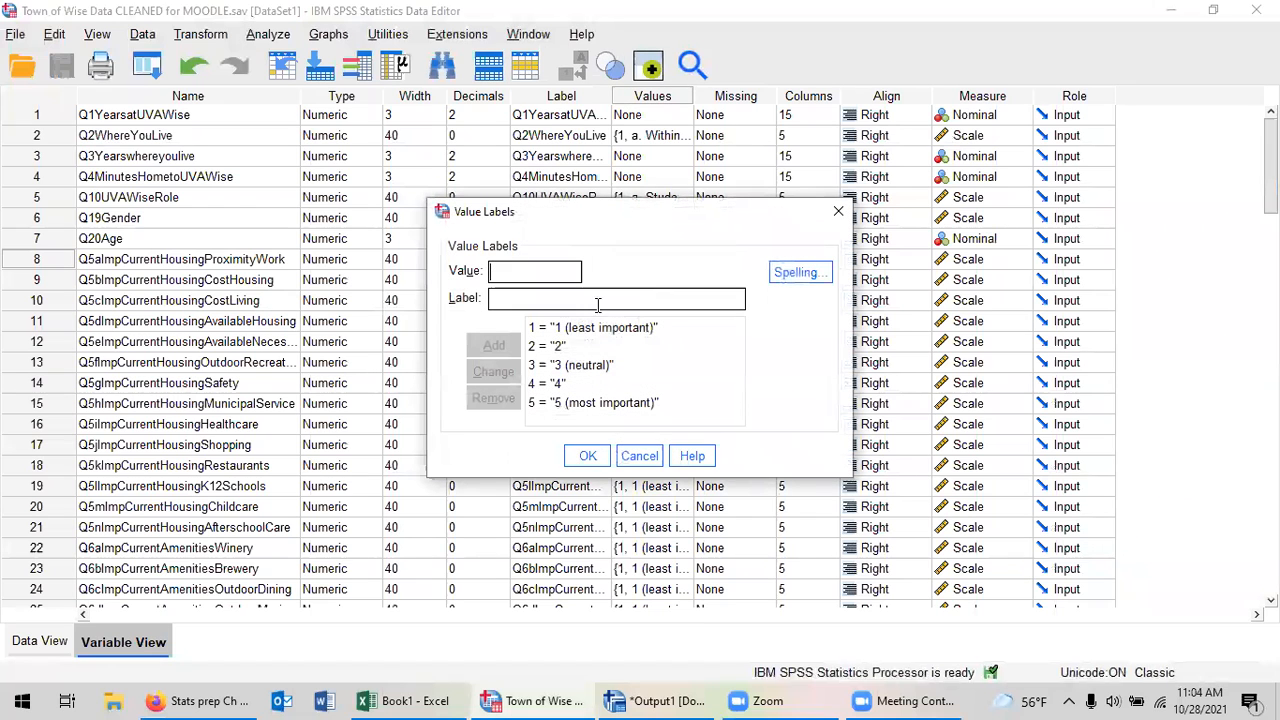
pyautogui.click(838, 211)
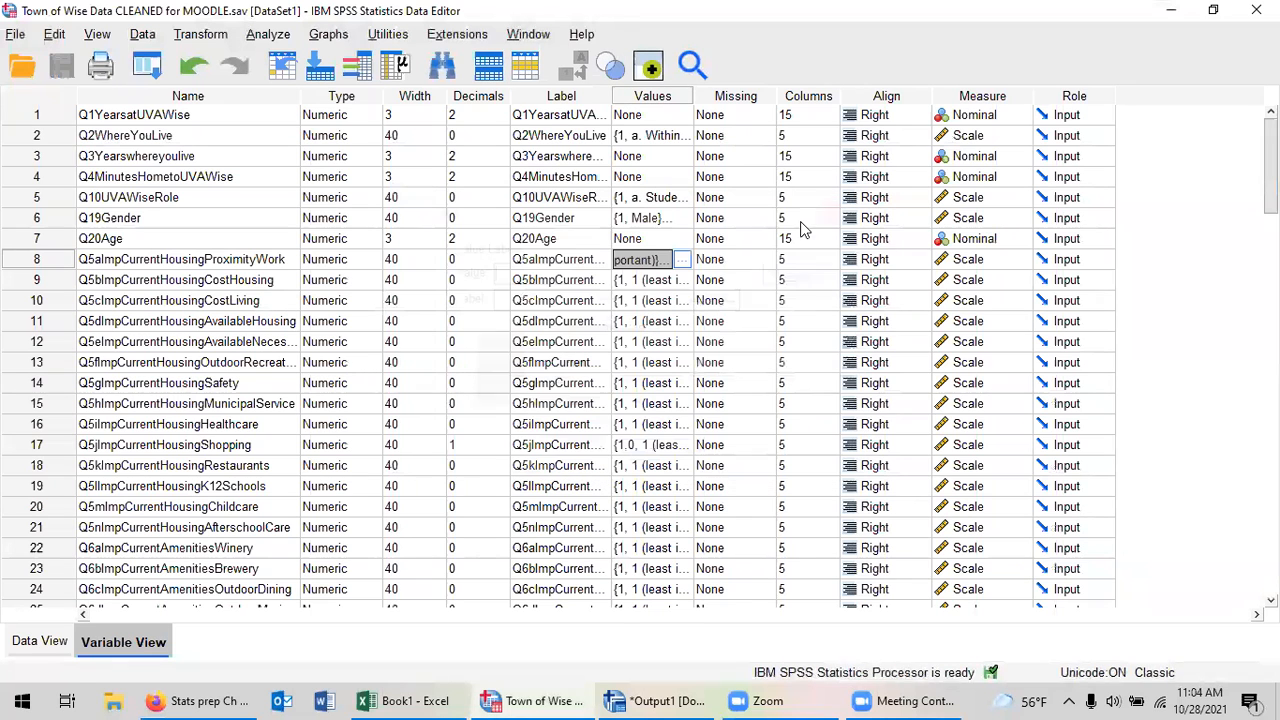
# Return to Excel and set the chart's vertical axis bounds to a minimum of 1 and a maximum of 5.
pyautogui.click(405, 700)
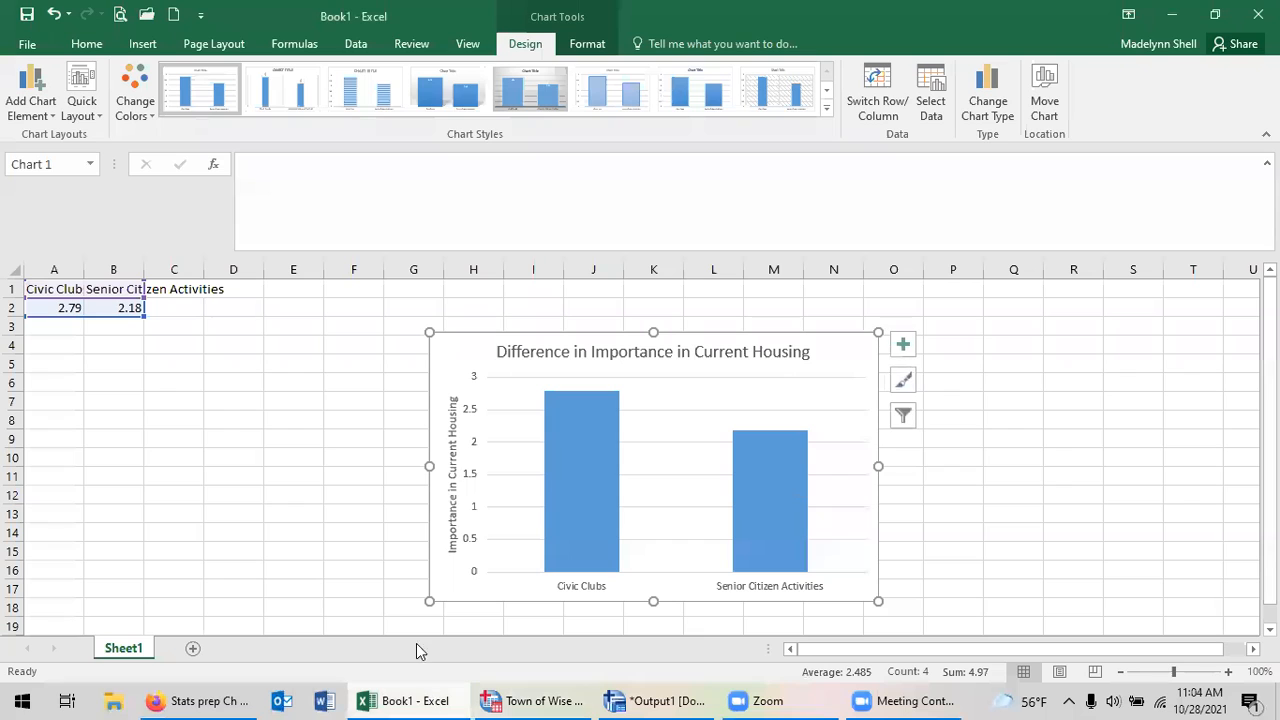
pyautogui.doubleClick(472, 480)
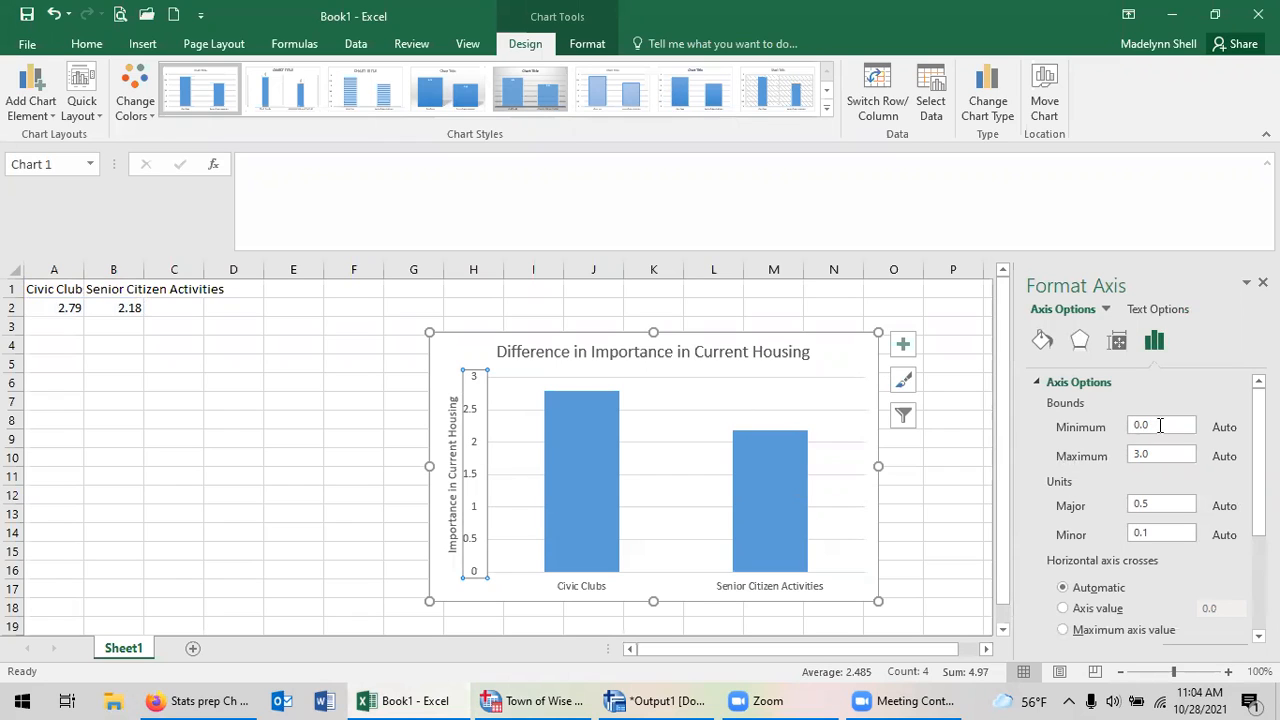
pyautogui.moveTo(1169, 429); pyautogui.dragTo(1122, 429)
pyautogui.write('1')
pyautogui.press('Return')
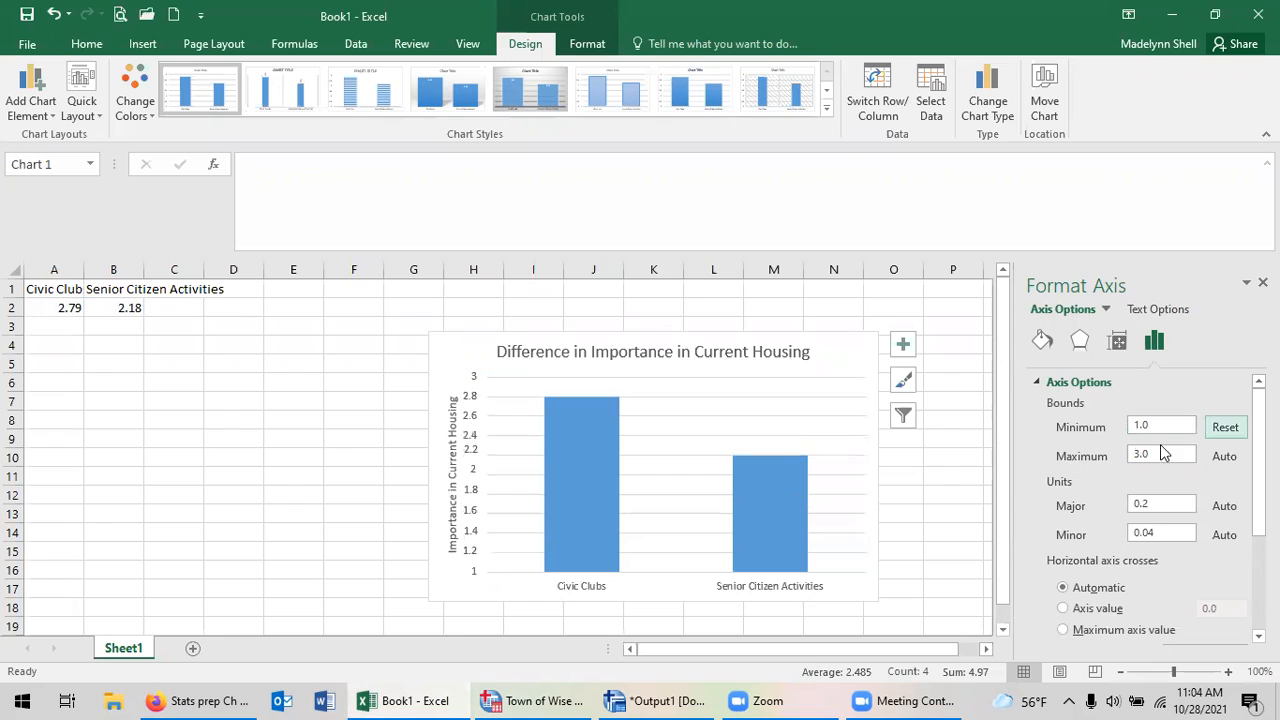
pyautogui.moveTo(1136, 449)
pyautogui.mouseDown()
pyautogui.moveTo(1146, 452)
pyautogui.moveTo(1122, 451)
pyautogui.mouseUp()
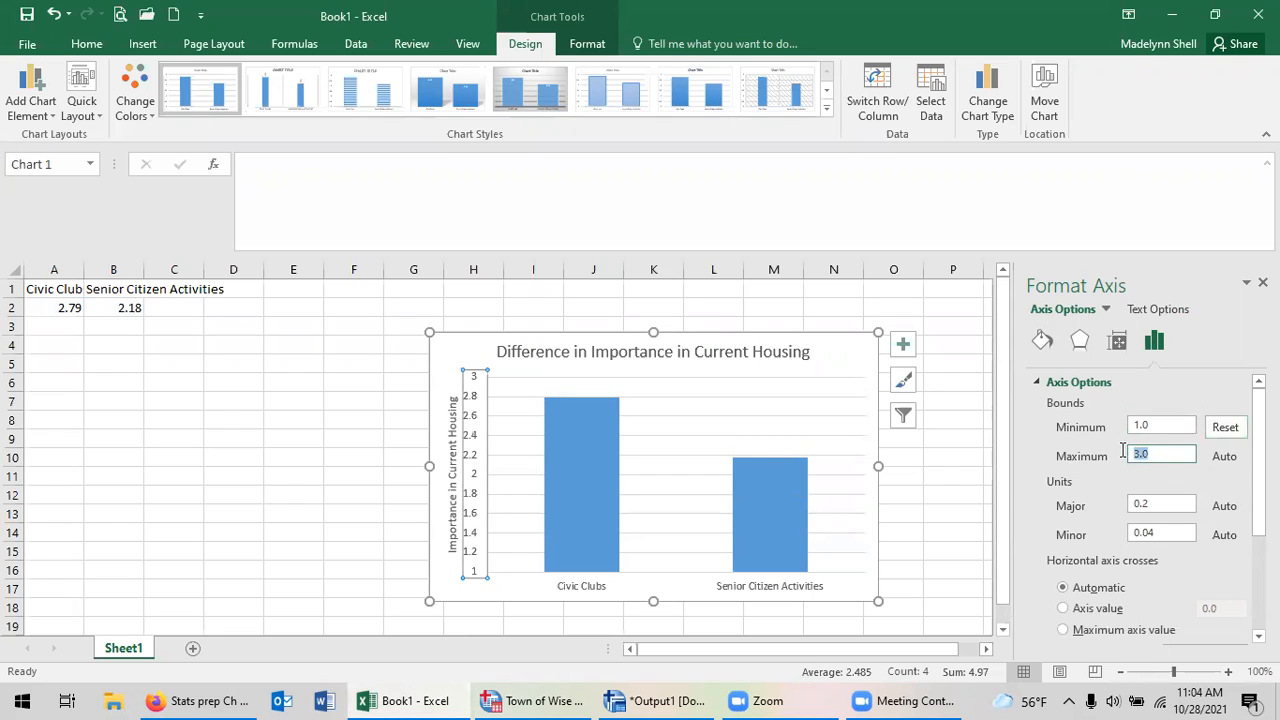
pyautogui.write('5')
pyautogui.press('Return')
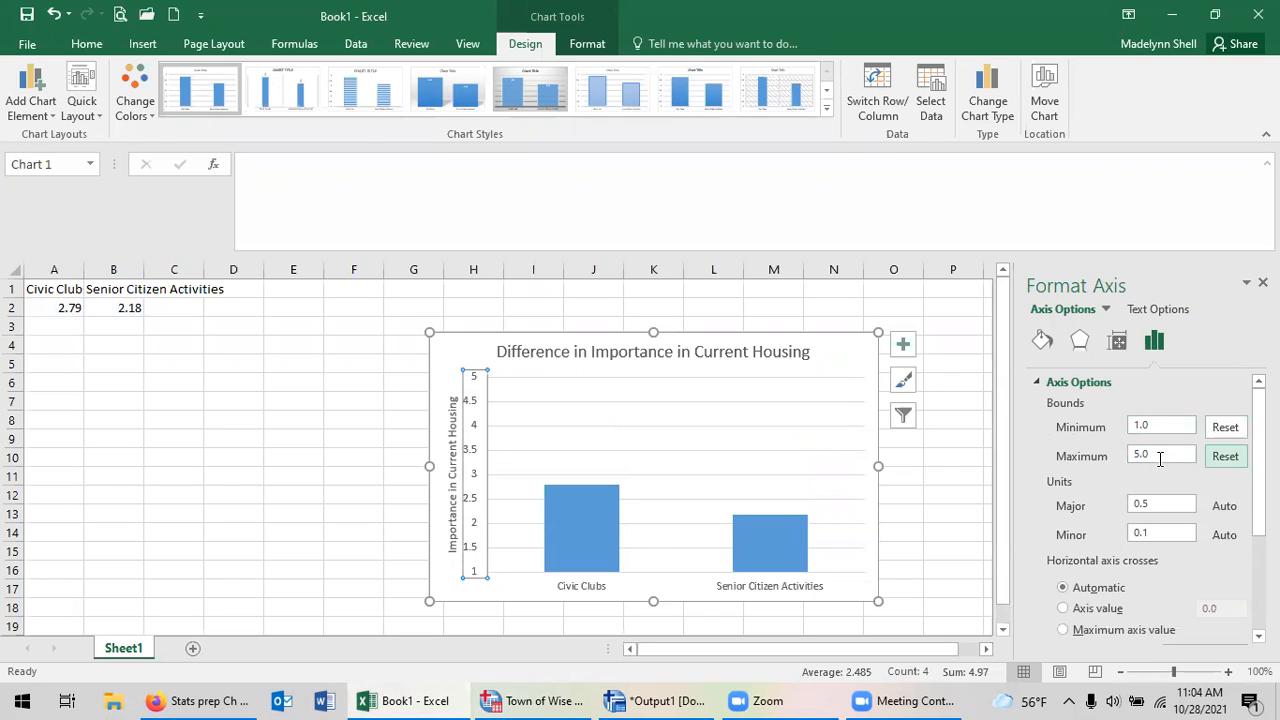
# Set the vertical axis major unit to 1 and close the axis formatting options.
pyautogui.moveTo(1180, 505); pyautogui.dragTo(1118, 532)
pyautogui.write('1')
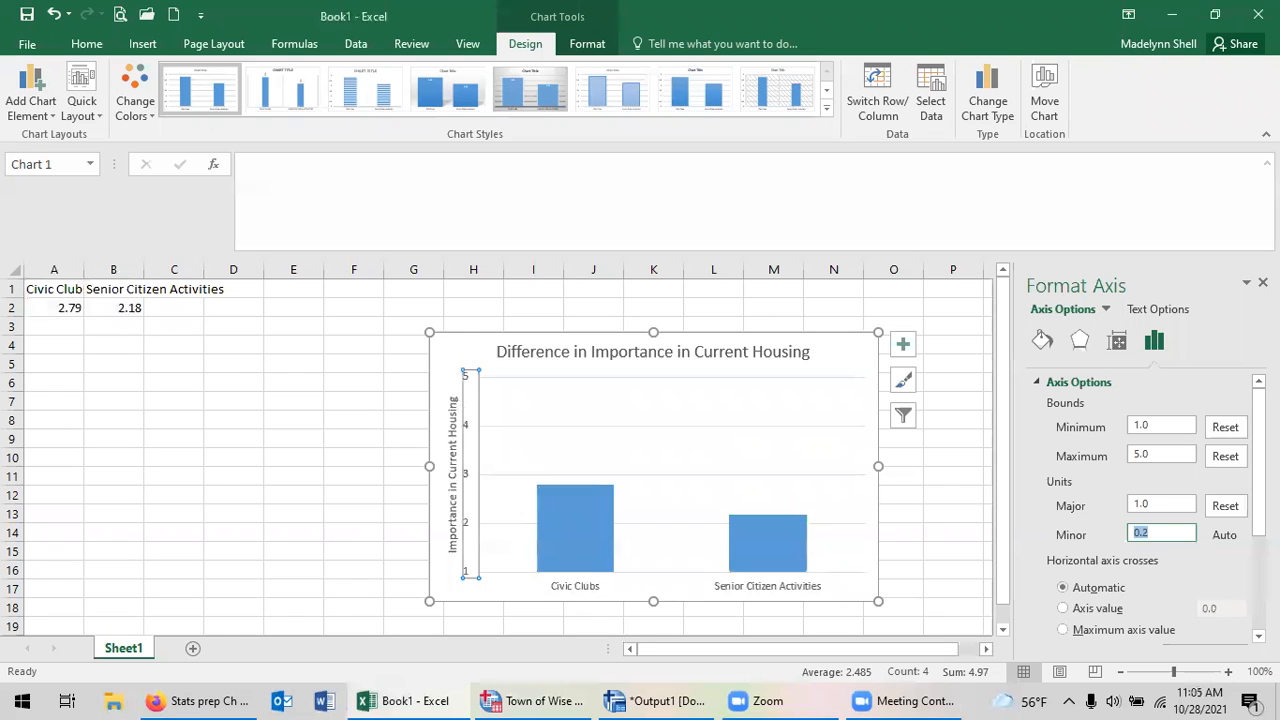
pyautogui.click(1263, 283)
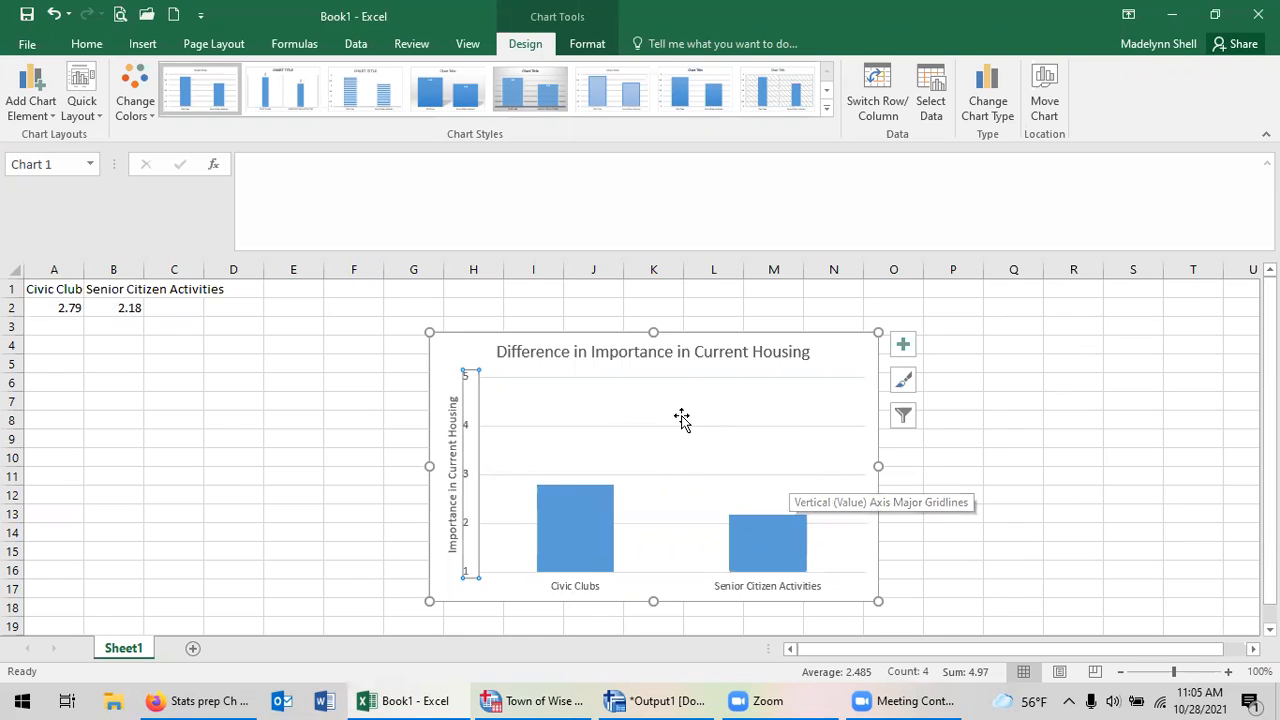
# Undo the accidental plot area shift and move the whole chart closer to the data, starting near column E.
pyautogui.moveTo(610, 395); pyautogui.dragTo(547, 365)
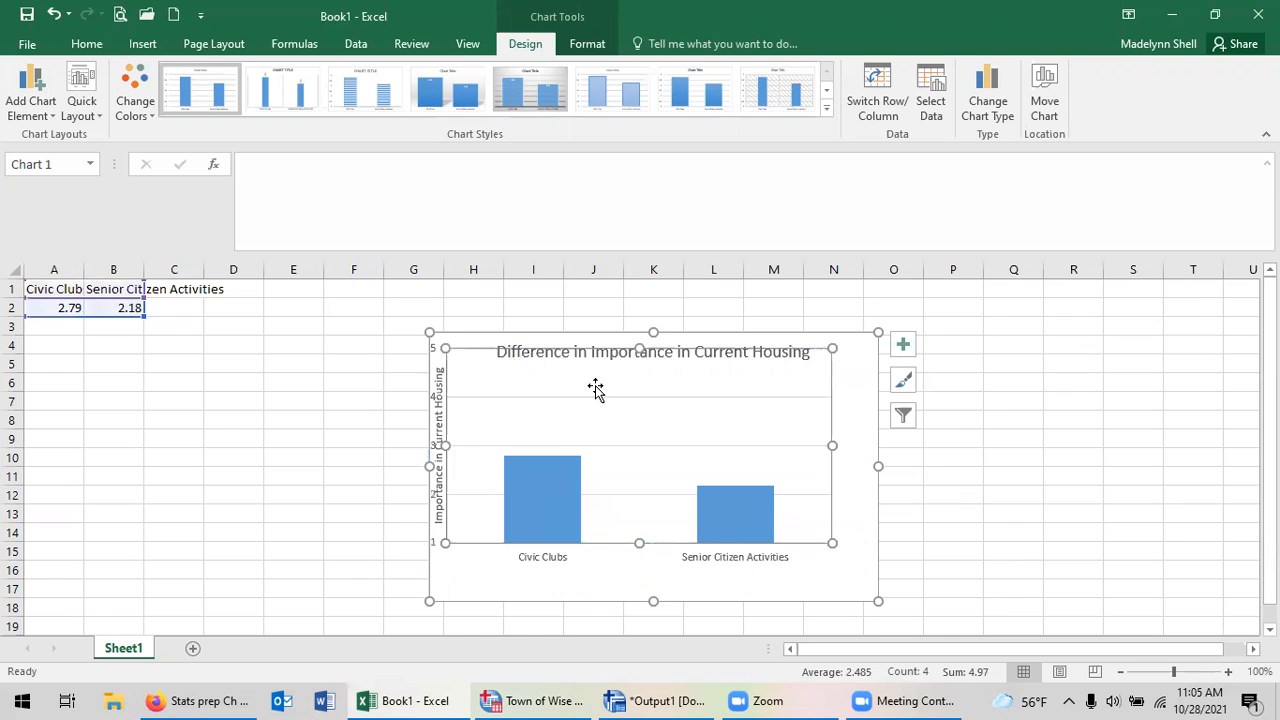
pyautogui.hotkey('ctrl', 'z')
pyautogui.moveTo(475, 338); pyautogui.dragTo(305, 309)
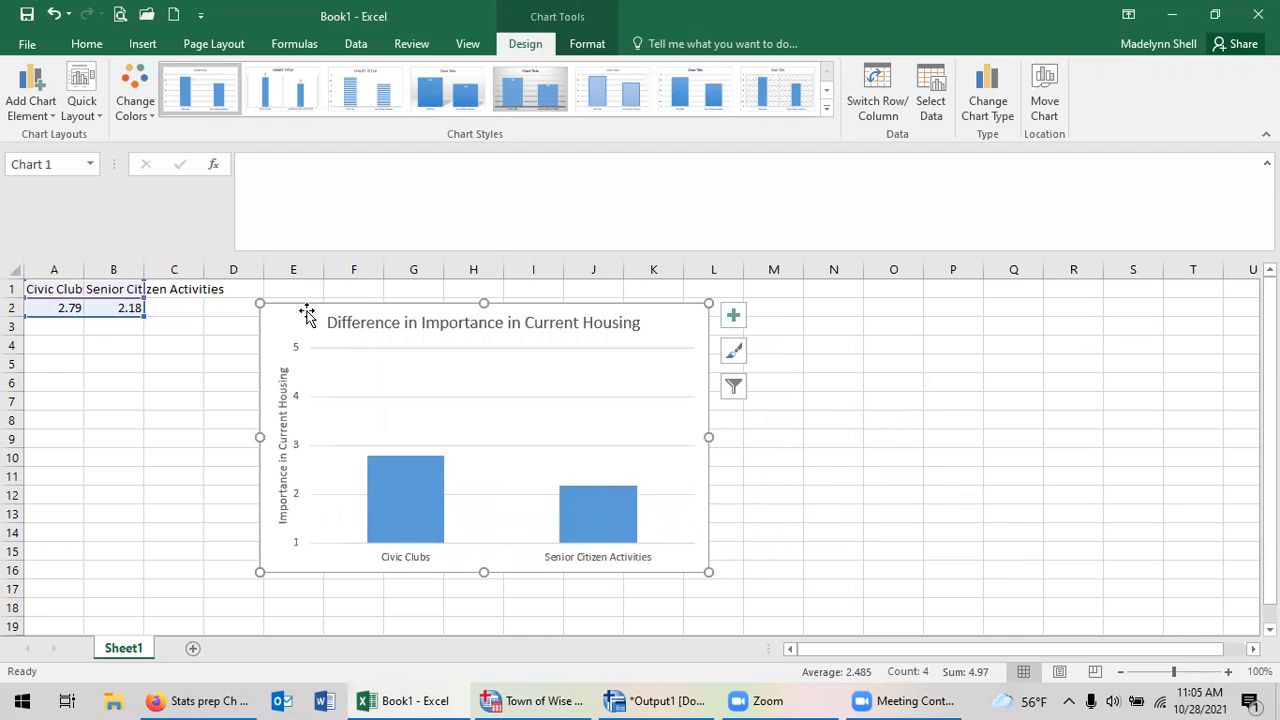
# Add a new worksheet and enter the headings Students in A1 and Employees in B1.
pyautogui.click(195, 647)
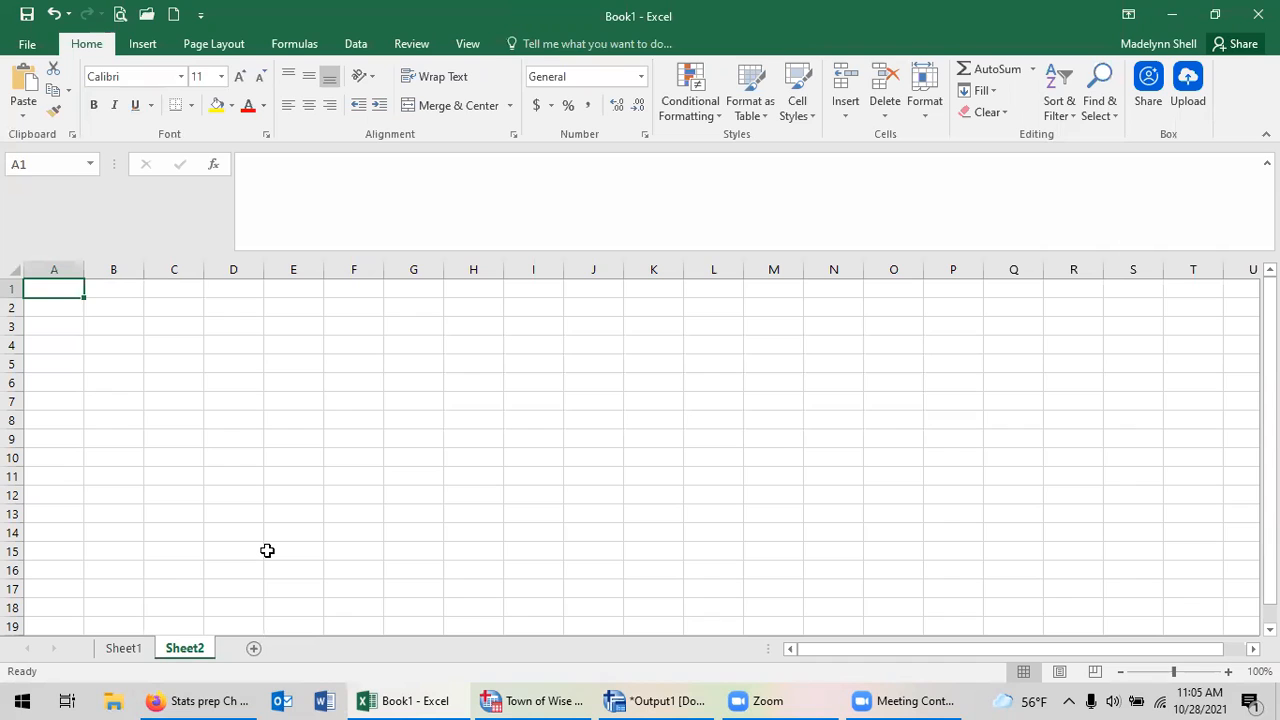
pyautogui.write('Students')
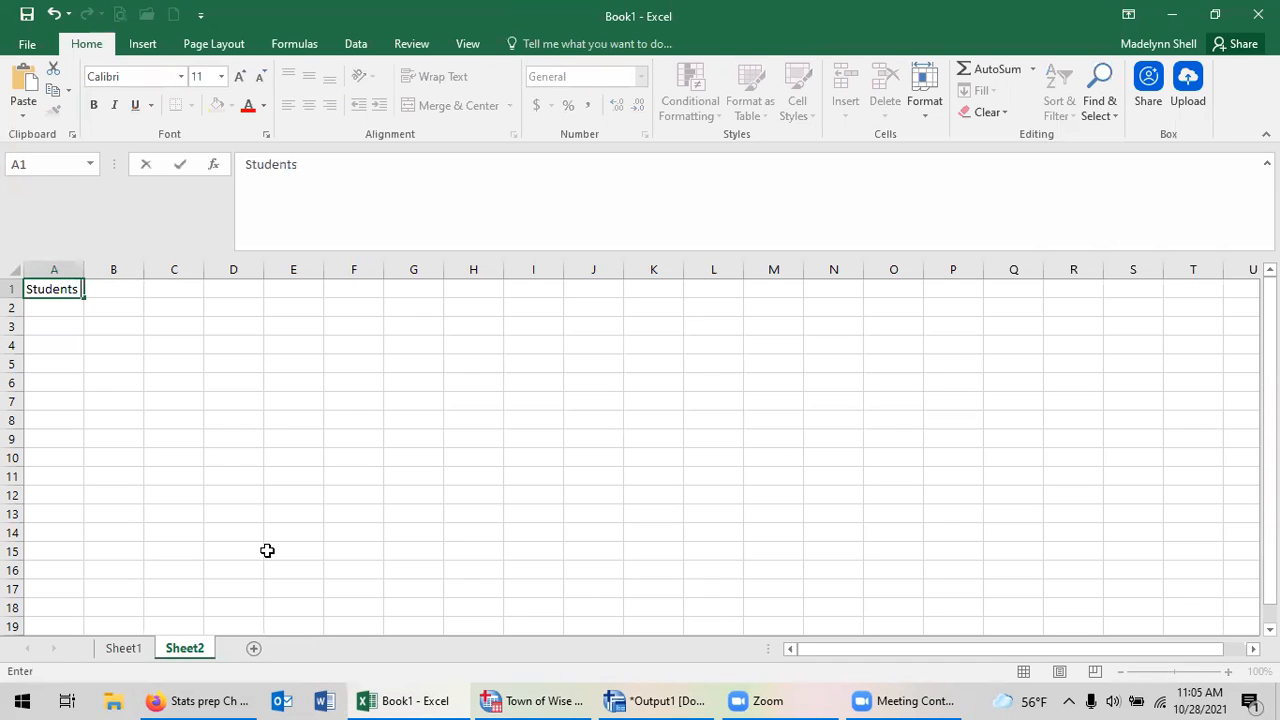
pyautogui.press('Tab')
pyautogui.write('aM')
pyautogui.press('BackSpace')
pyautogui.press('BackSpace')
pyautogui.write('Employees')
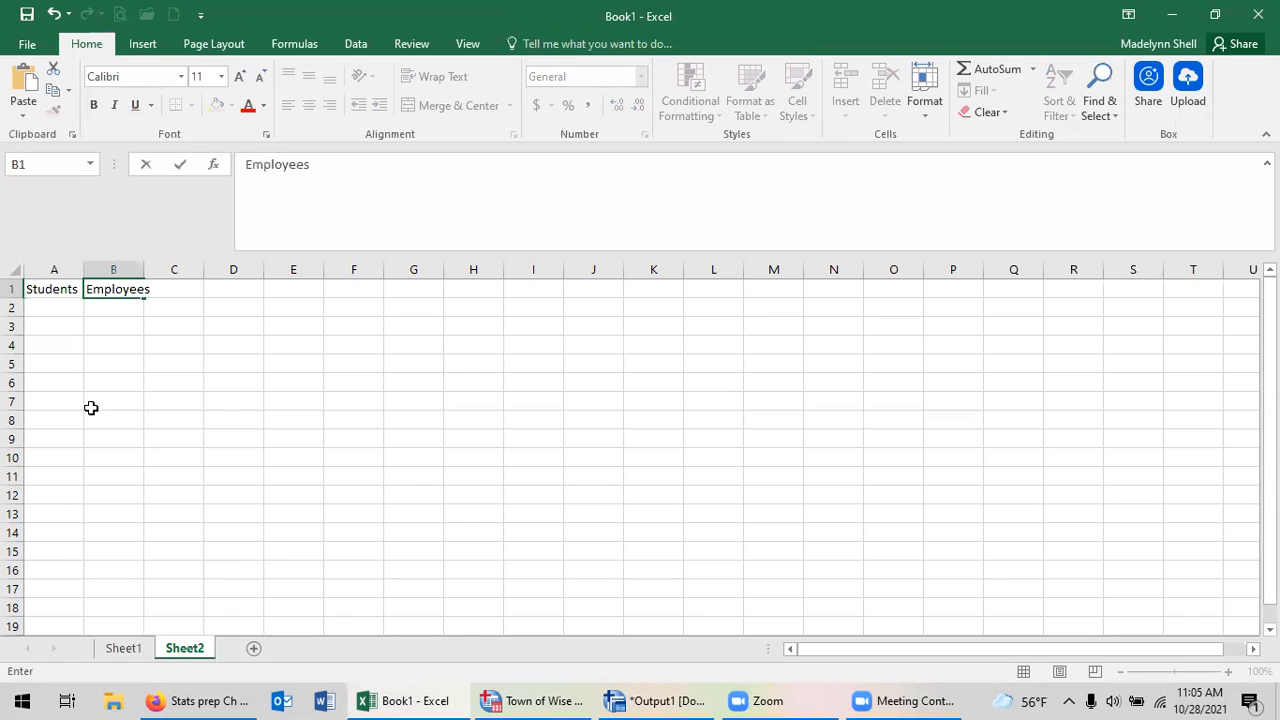
# Enter 50 under Students in A2 and 120 under Employees in B2.
pyautogui.click(61, 310)
pyautogui.write('5')
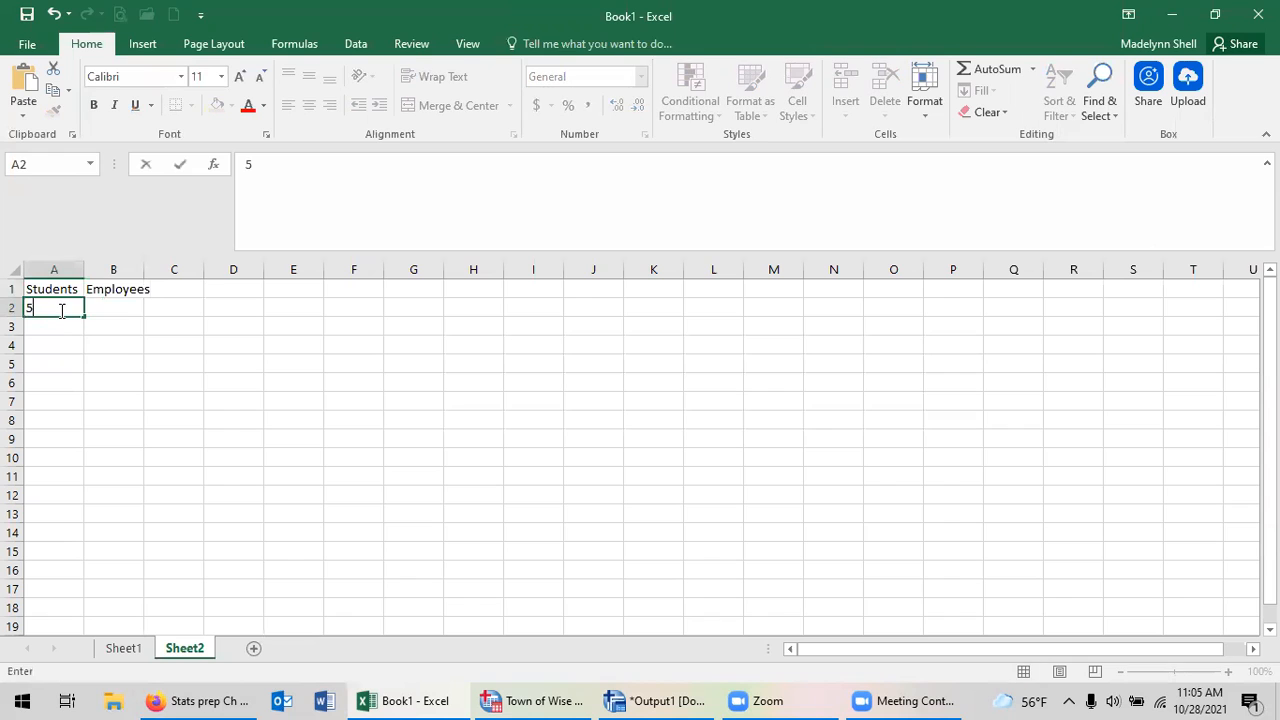
pyautogui.press('Tab')
pyautogui.write('120')
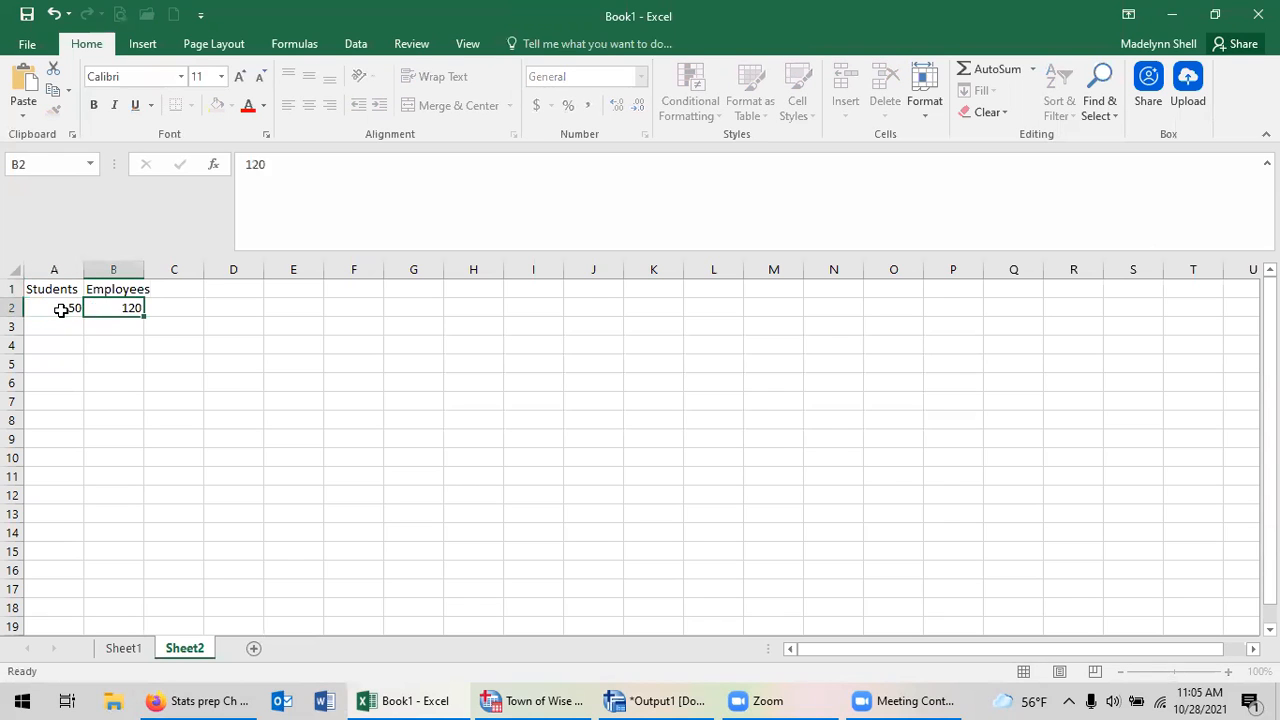
pyautogui.press('Return')
# Insert a basic 2-D pie chart from the Students and Employees data in A1:B2.
pyautogui.moveTo(52, 288); pyautogui.dragTo(108, 306)
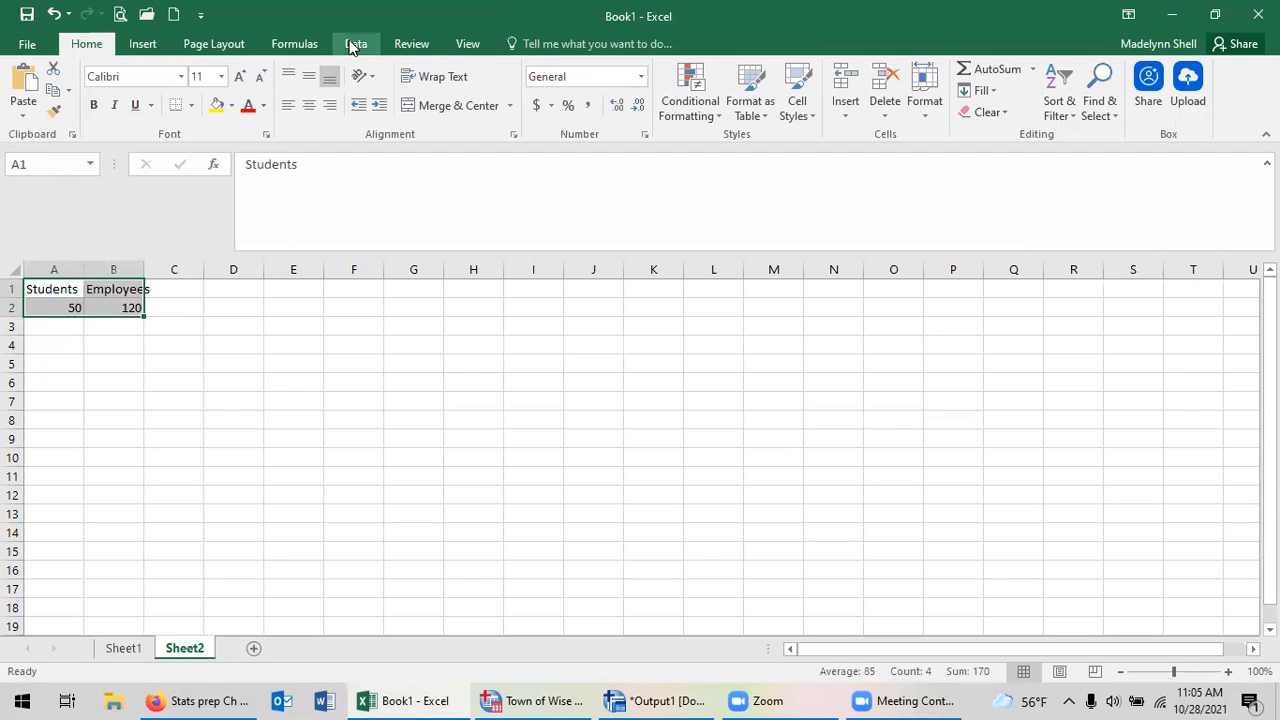
pyautogui.click(136, 47)
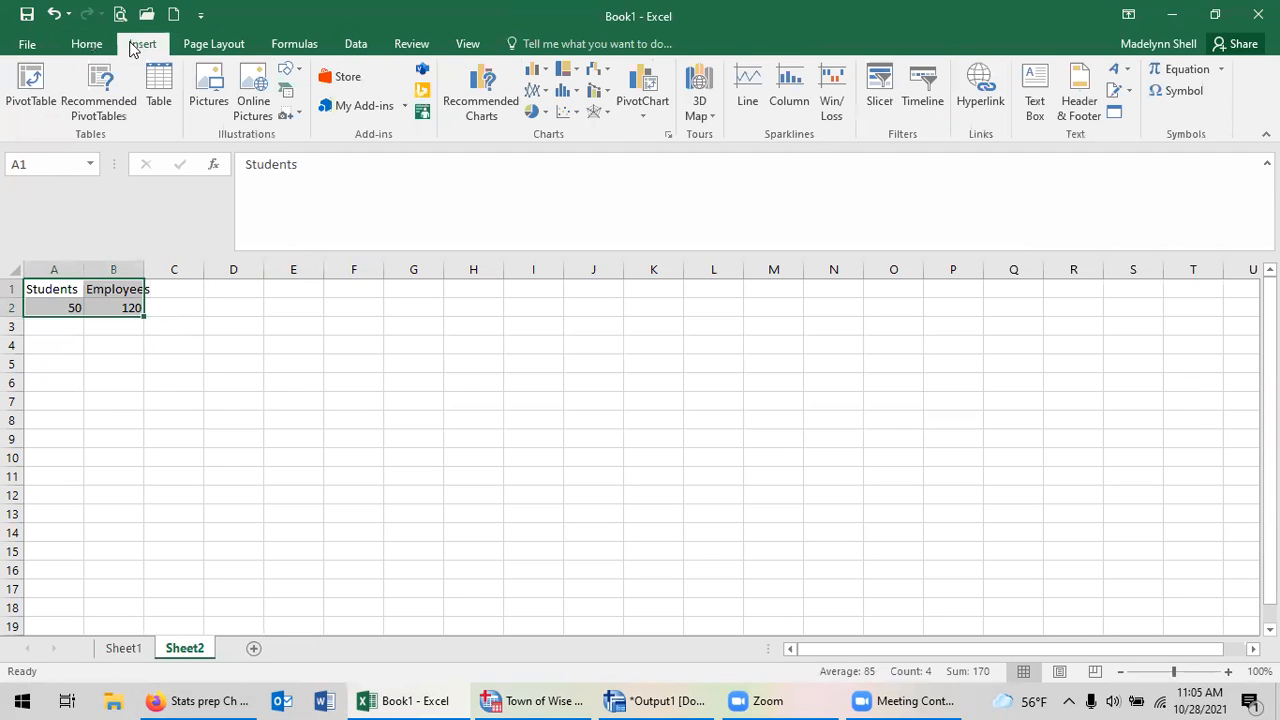
pyautogui.click(534, 112)
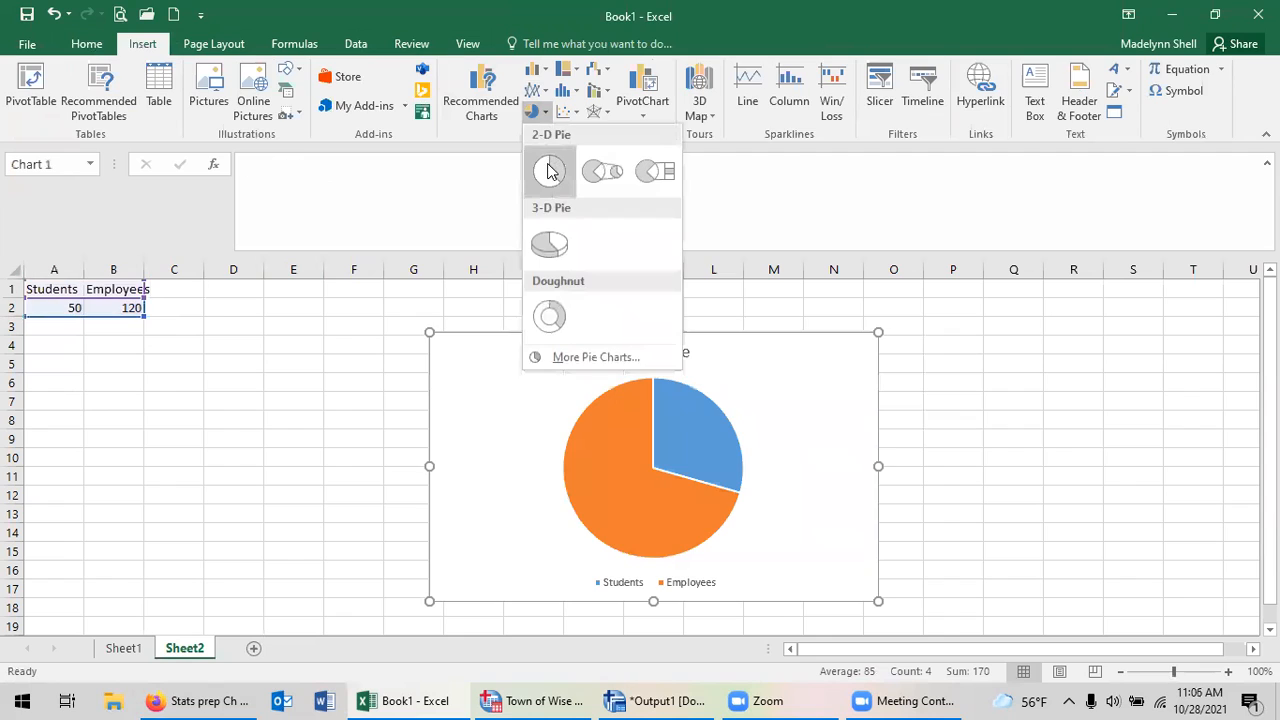
pyautogui.click(547, 168)
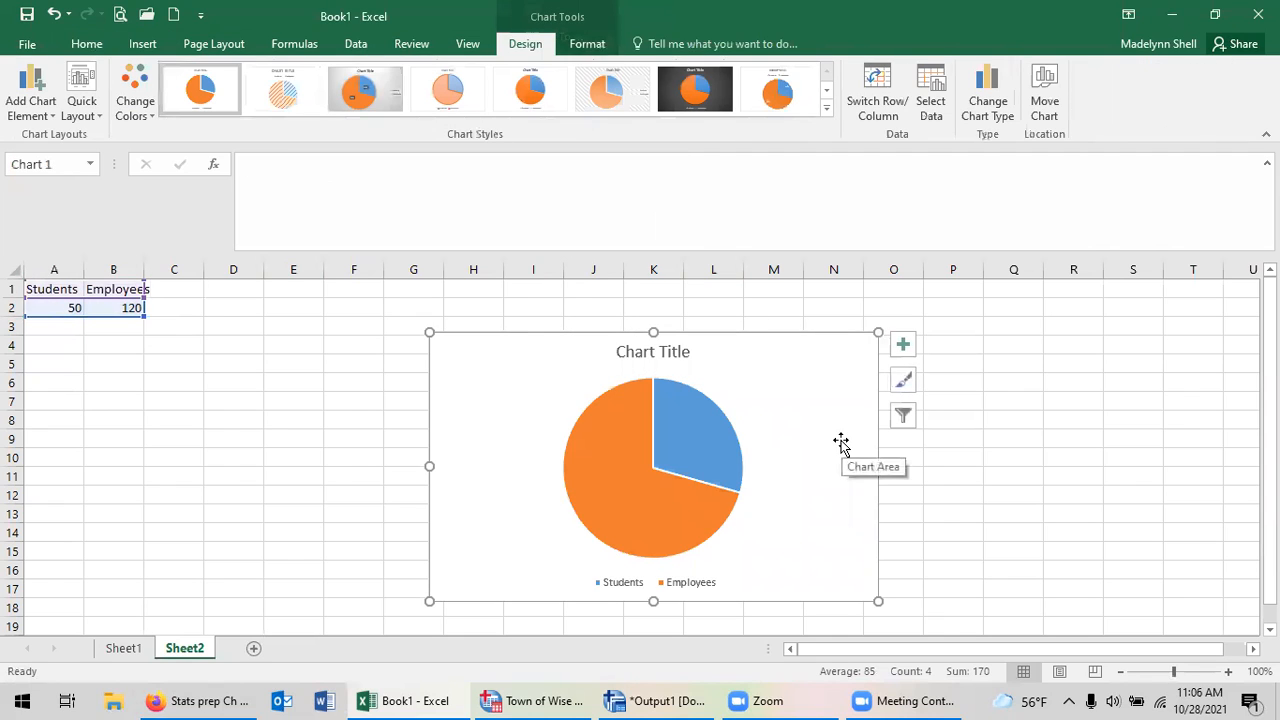
# Title the pie chart Participants and apply the quick layout with percentage labels and the legend above the pie.
pyautogui.click(672, 352)
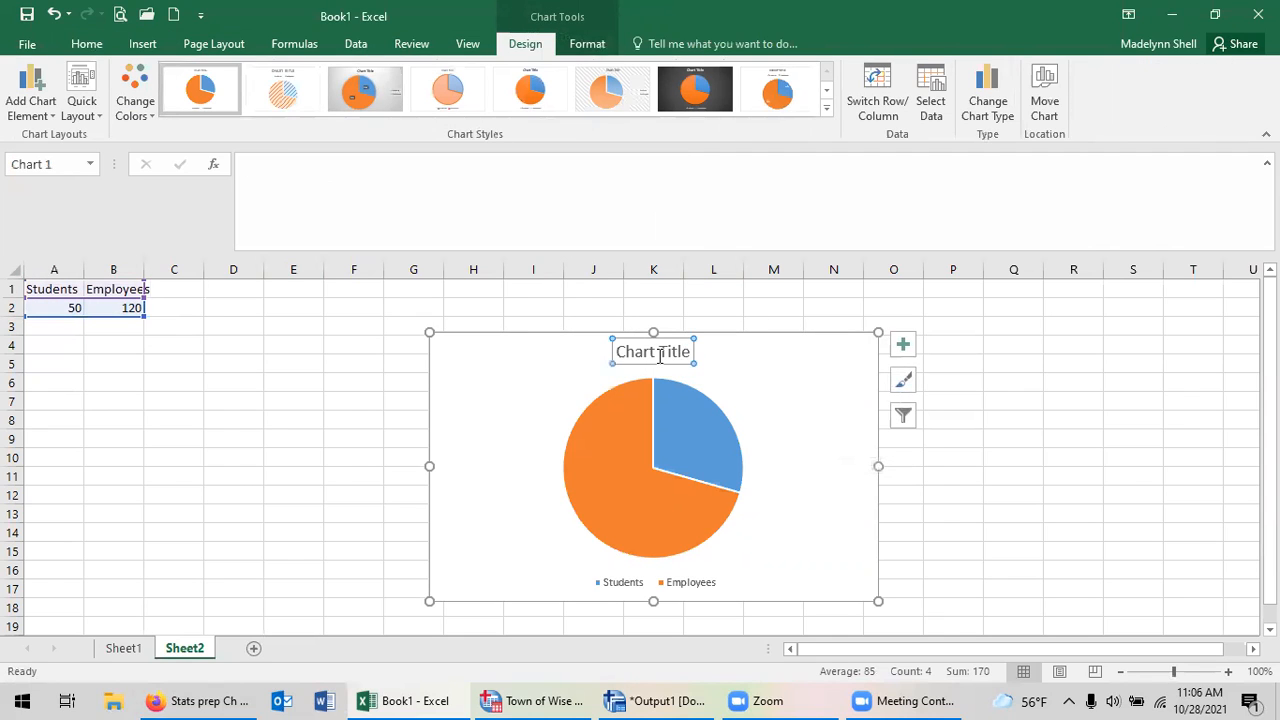
pyautogui.click(630, 354)
pyautogui.moveTo(616, 352); pyautogui.dragTo(692, 354)
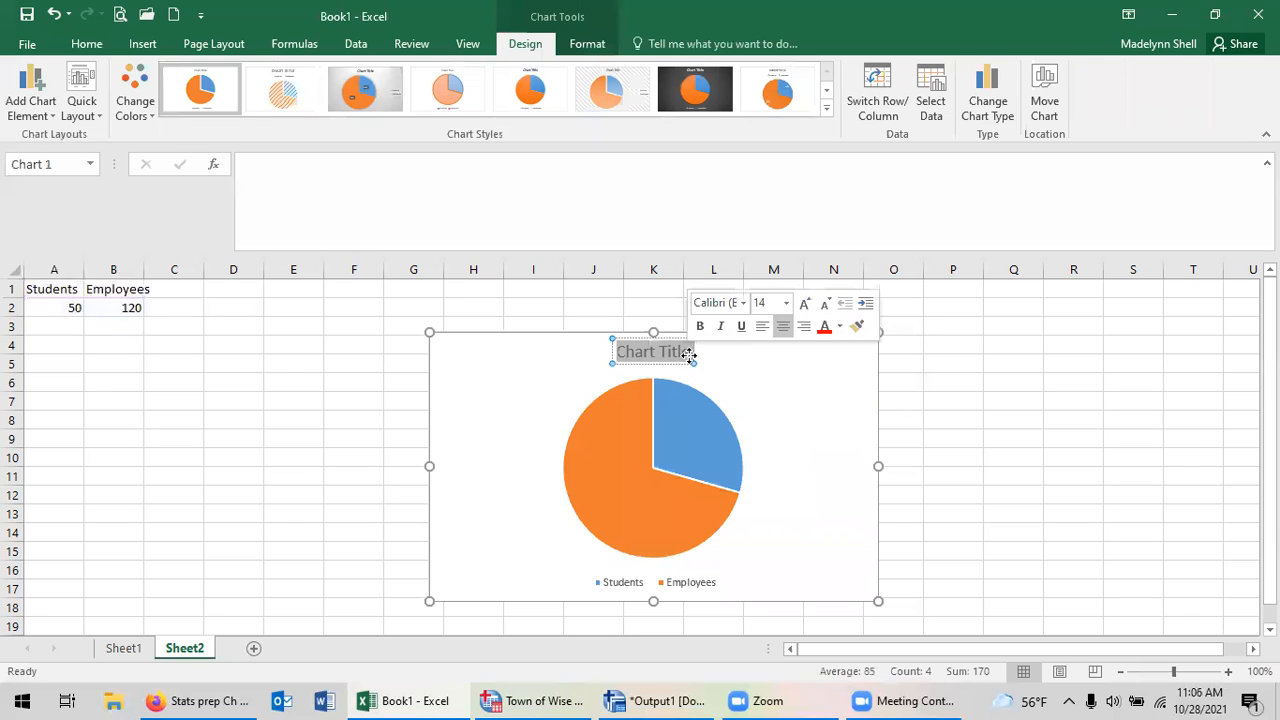
pyautogui.write('Participants')
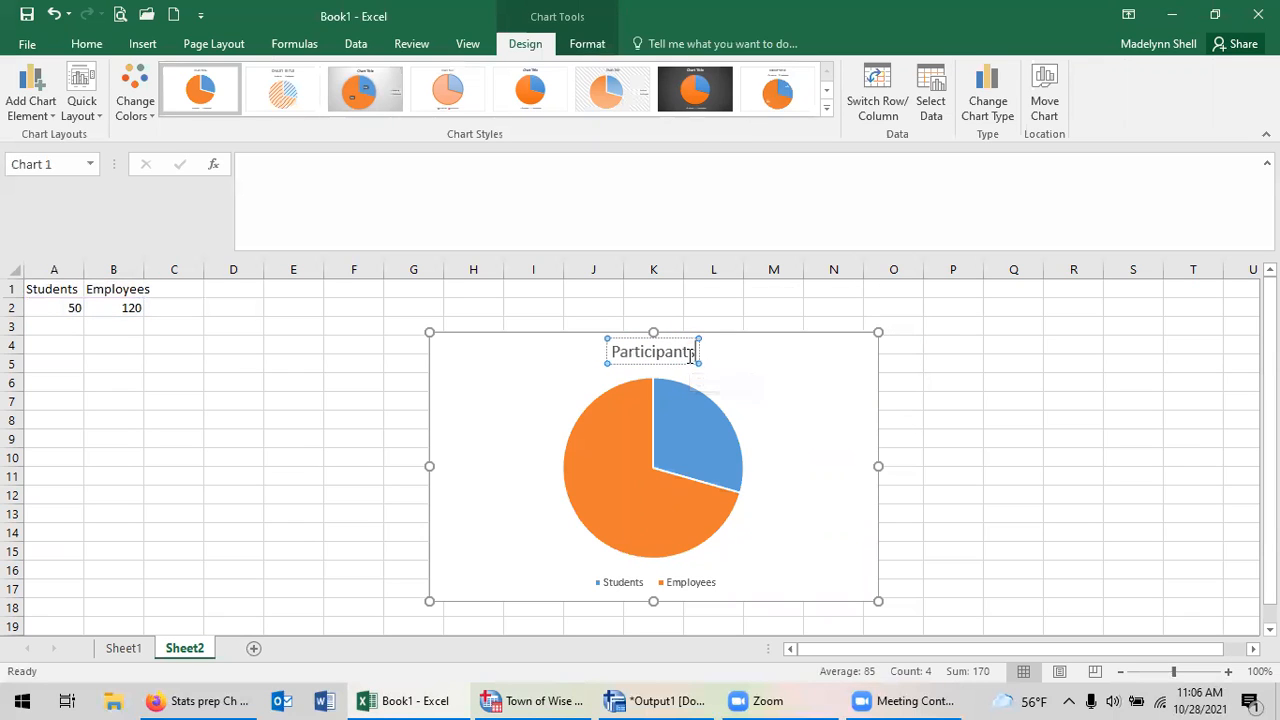
pyautogui.click(790, 410)
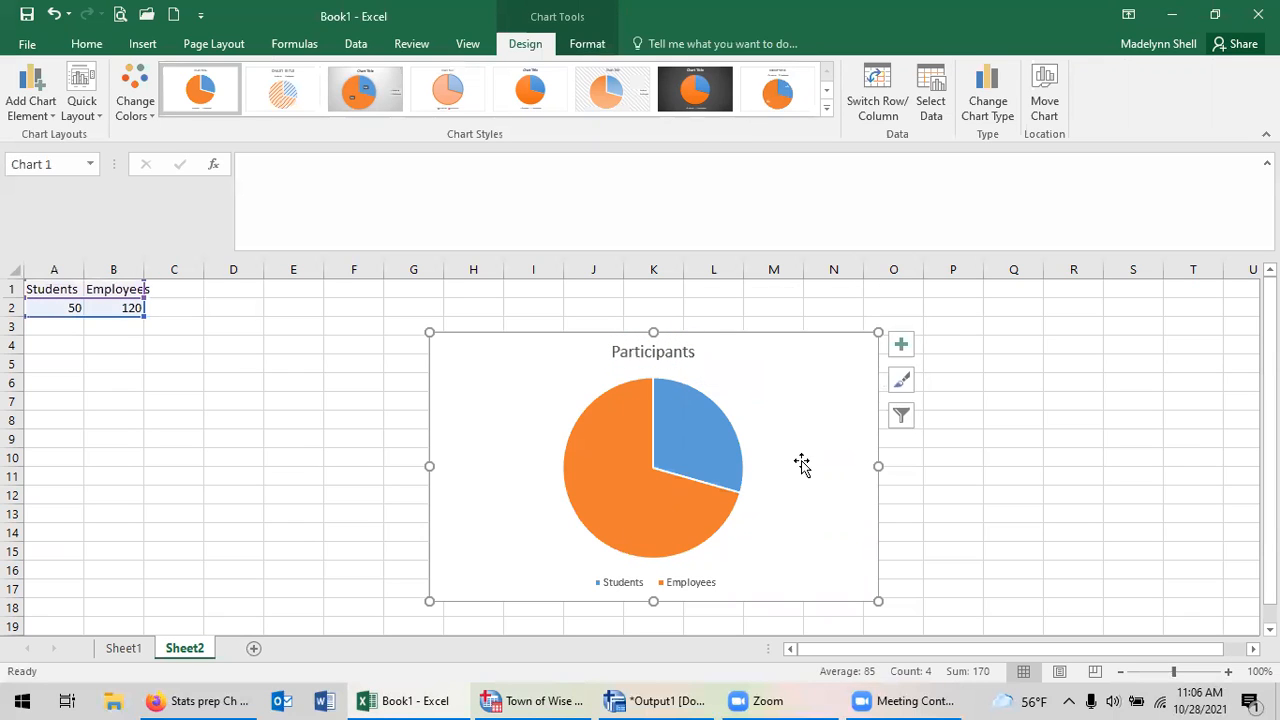
pyautogui.click(97, 118)
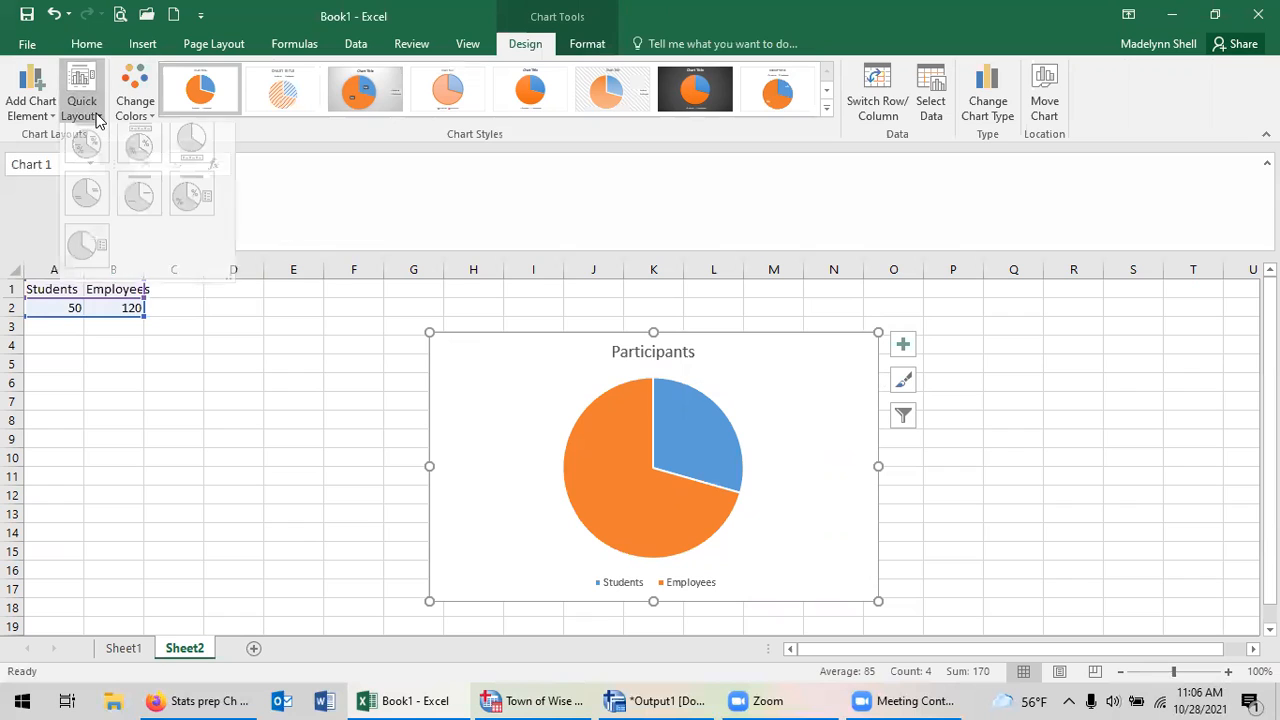
pyautogui.click(135, 162)
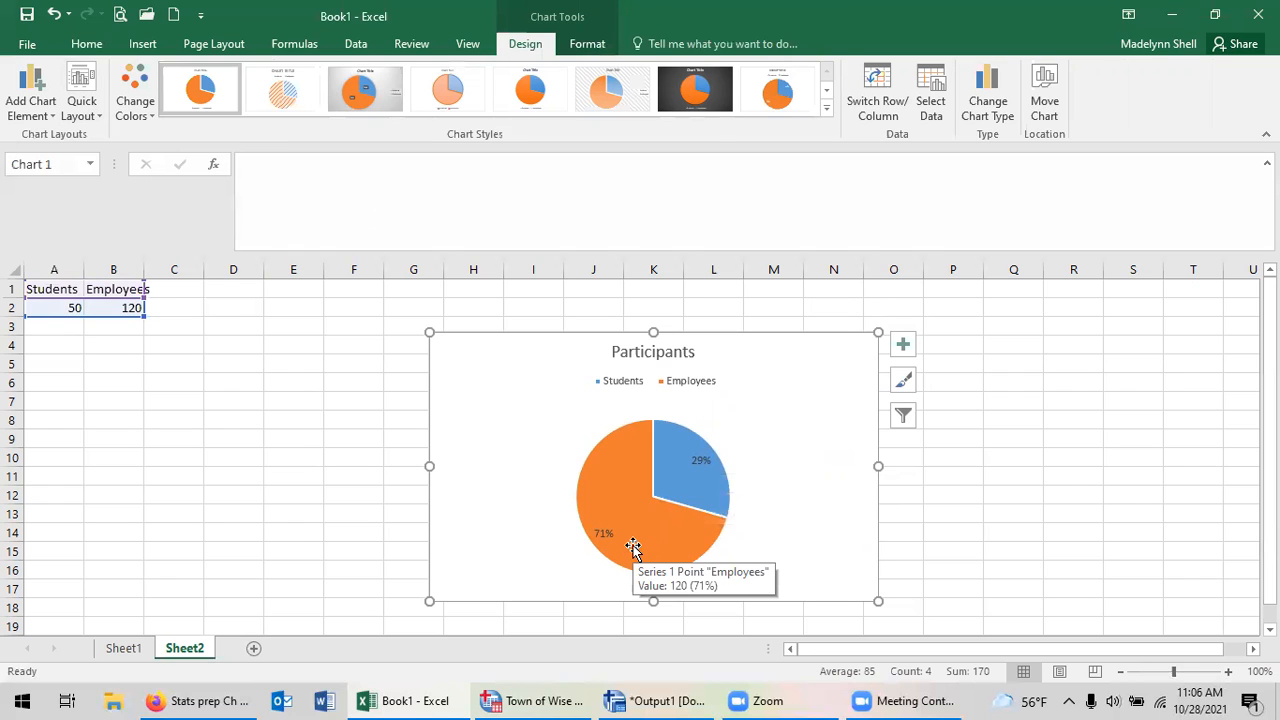
# Go back to Sheet1 to review the bar chart of the two importance means.
pyautogui.click(126, 649)
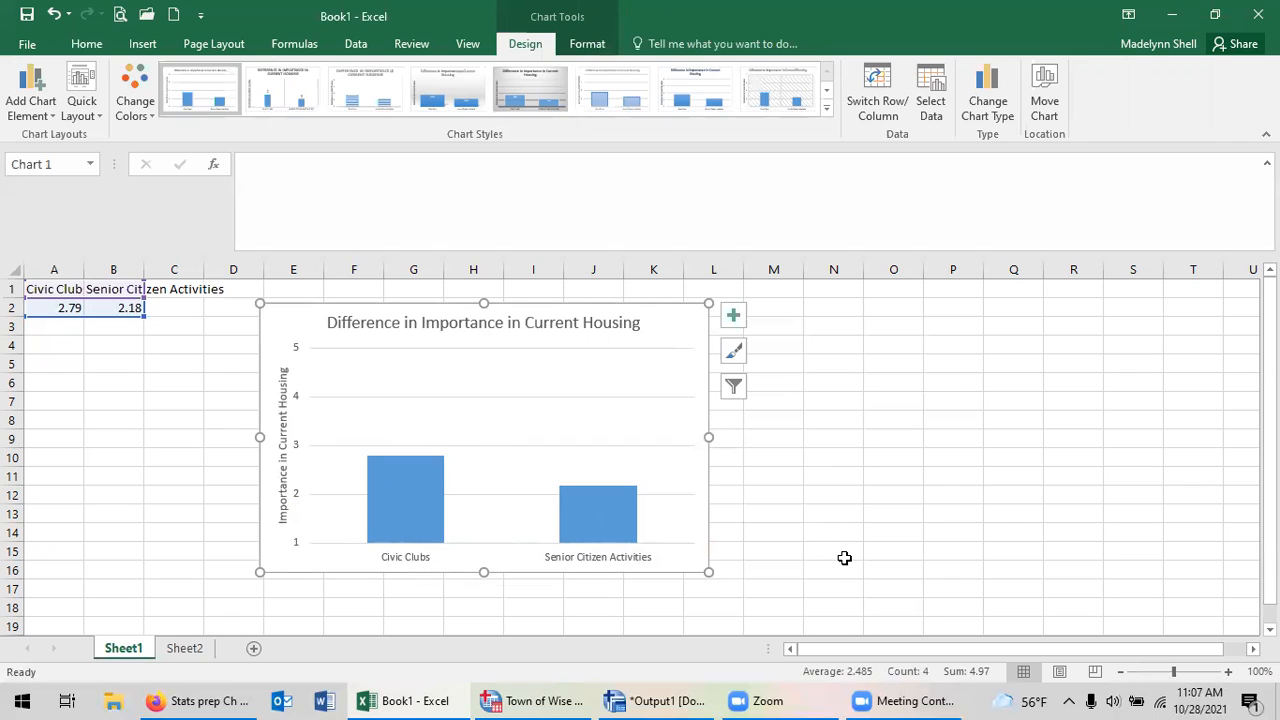
pyautogui.click(763, 33)
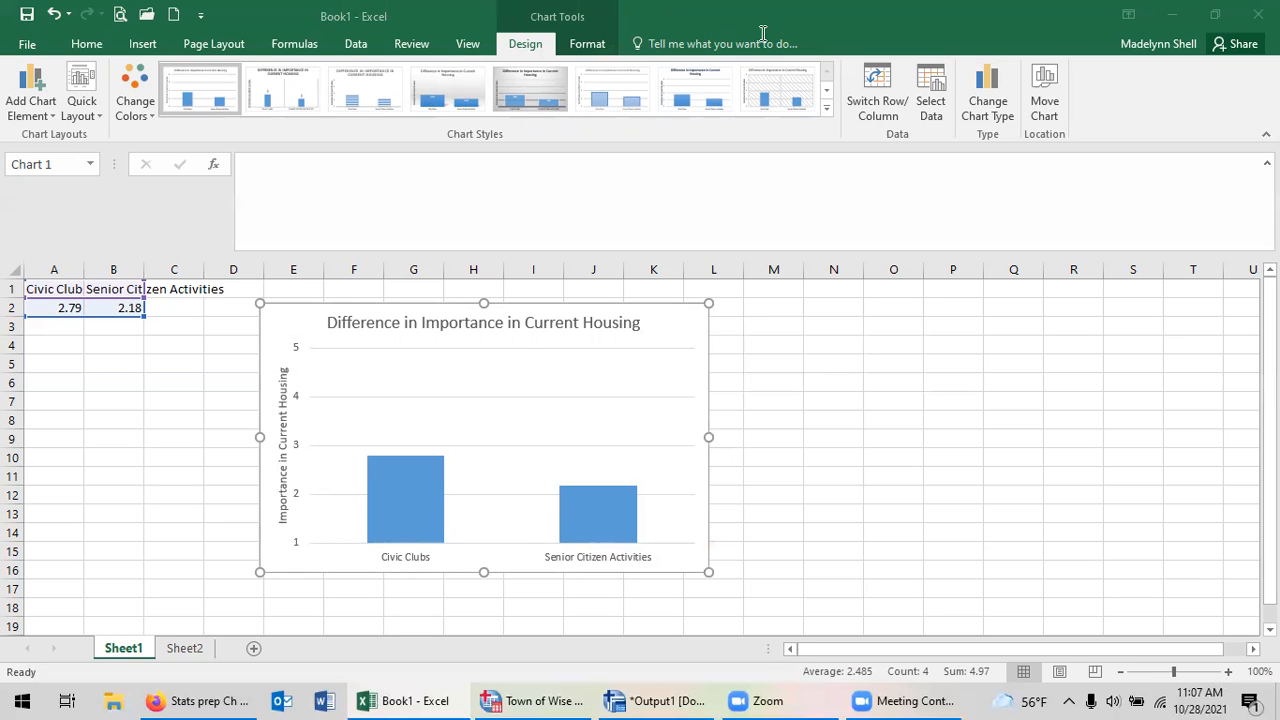
# Switch to the SPSS data editor with the Town of Wise data and bring up the Compare Means analyses.
pyautogui.click(521, 700)
pyautogui.click(267, 34)
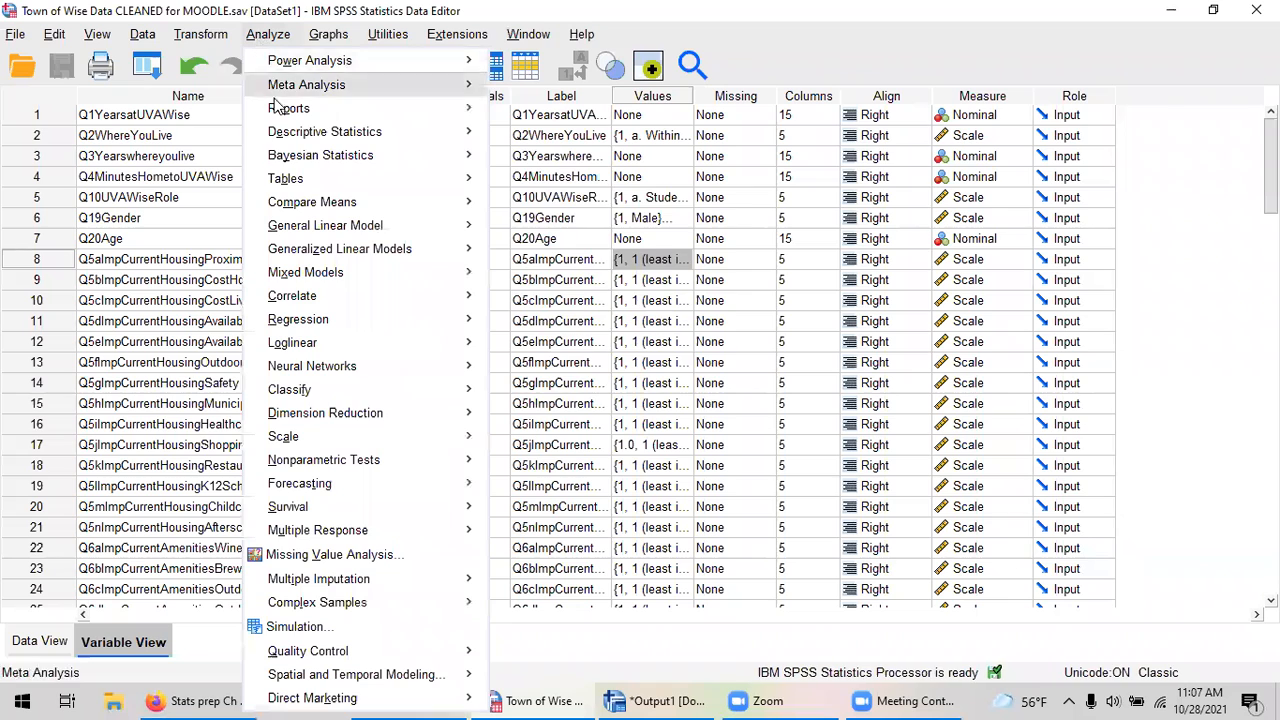
pyautogui.moveTo(384, 205)
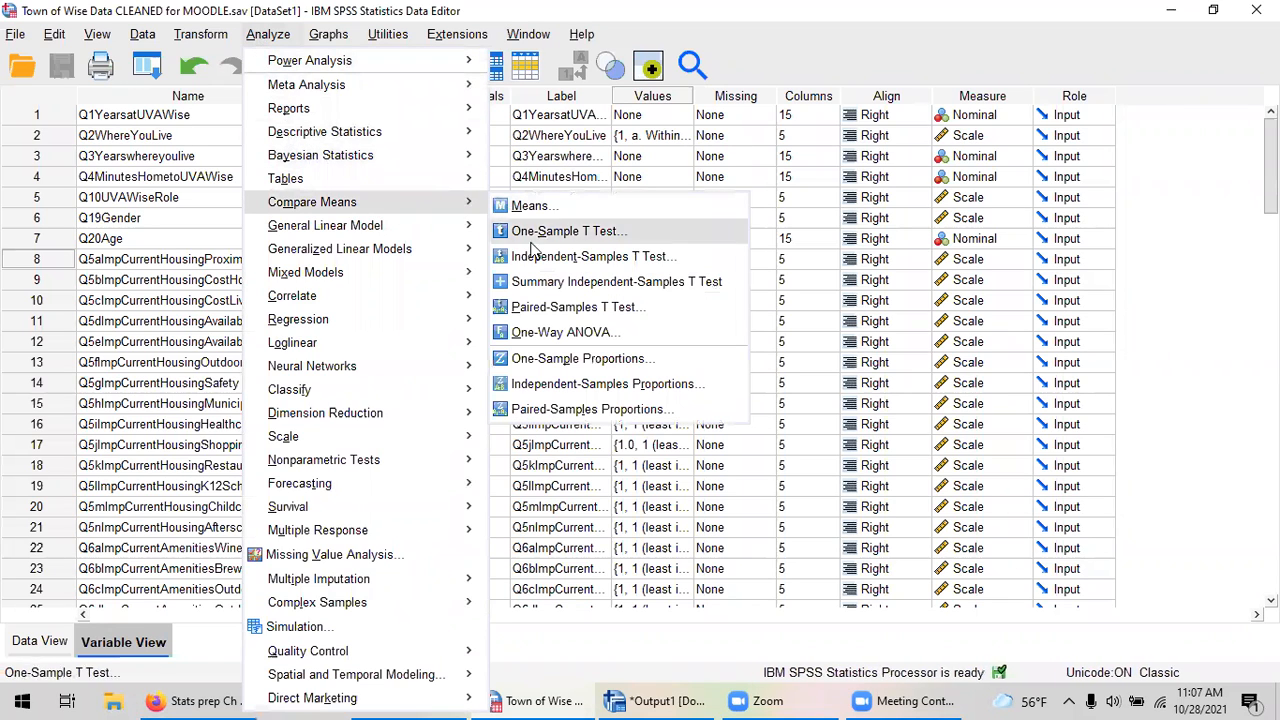